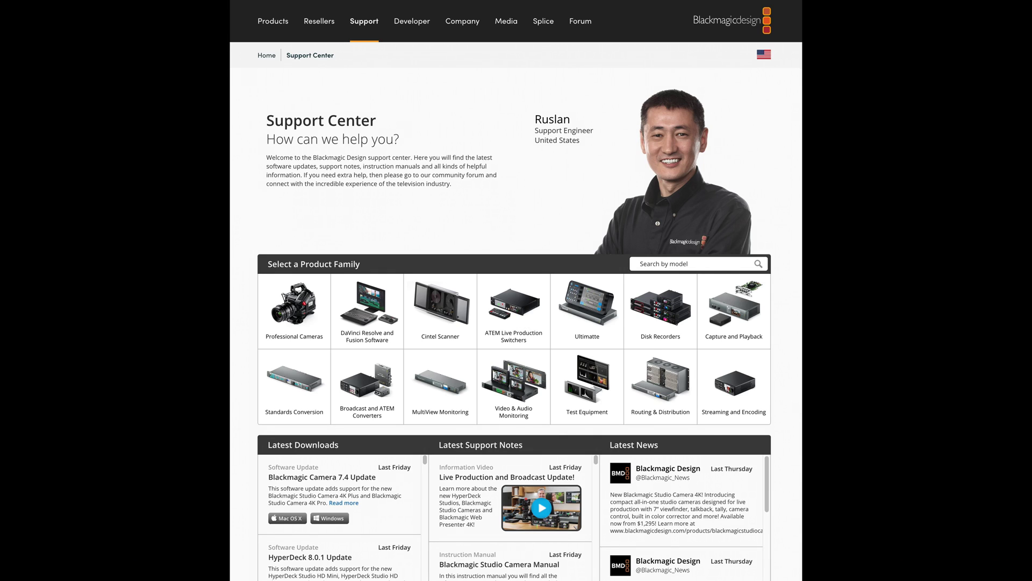
- Scroll the Support Center page down to the Latest Downloads heading
{"action": "scroll", "coordinate": [514, 323], "scroll_direction": "down", "scroll_amount": 4}
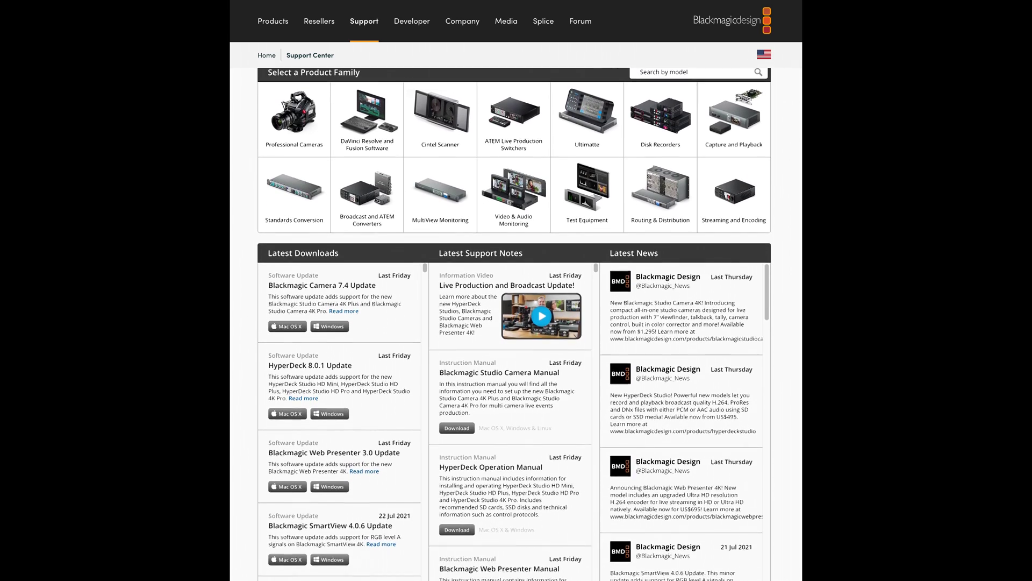
{"action": "scroll", "coordinate": [446, 195], "scroll_direction": "down", "scroll_amount": 2}
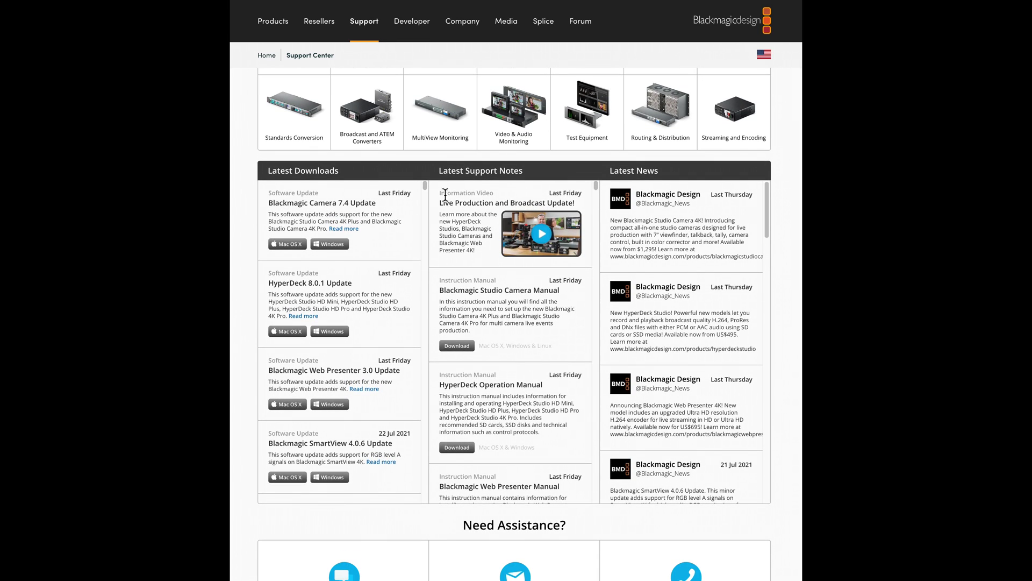
{"action": "left_click_drag", "start_coordinate": [268, 172], "coordinate": [336, 172]}
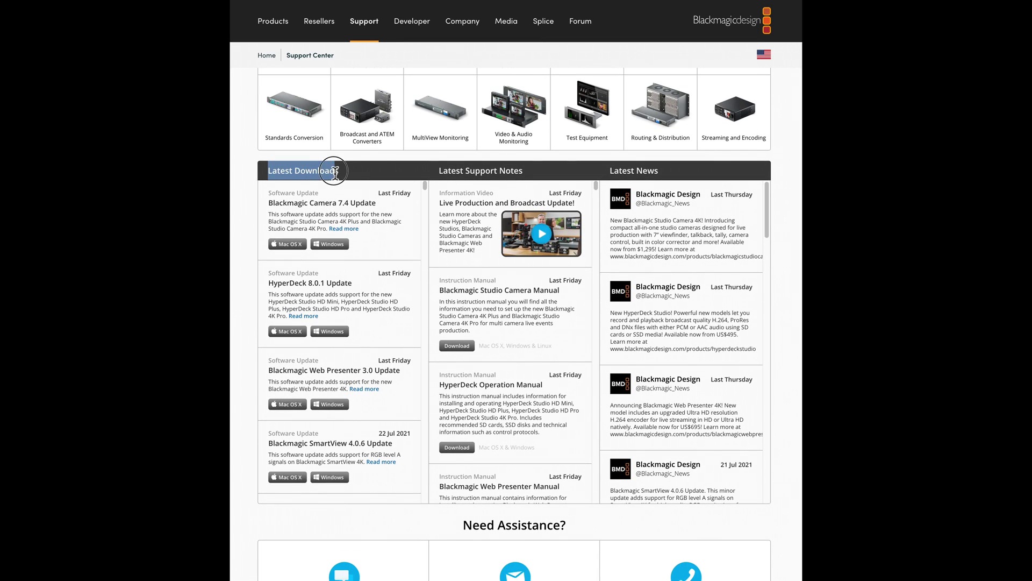
{"action": "left_click", "coordinate": [329, 173]}
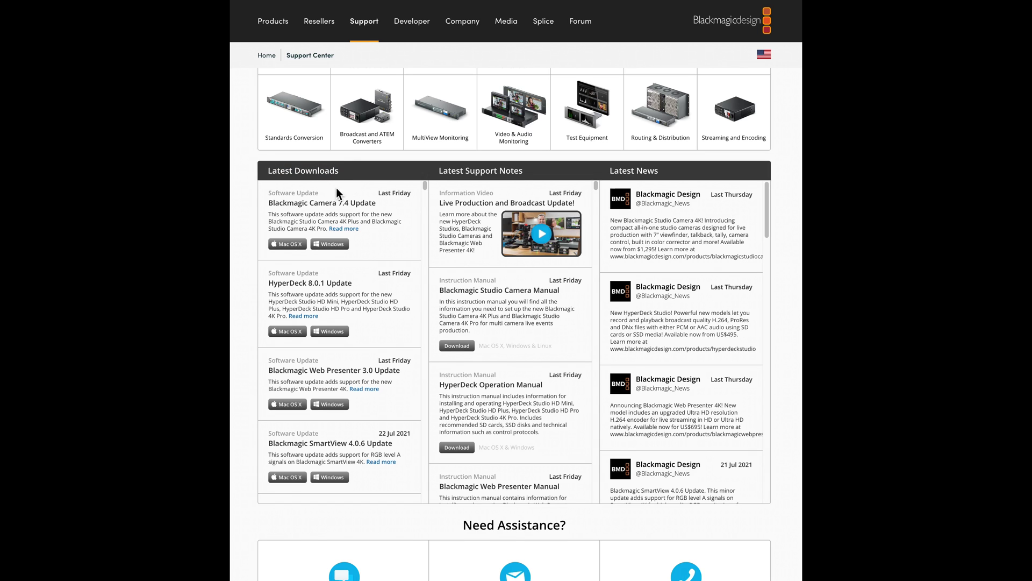
- Find the DaVinci Resolve 17.2.2 Update entry and choose its Mac download
{"action": "scroll", "coordinate": [369, 224], "scroll_direction": "down", "scroll_amount": 1}
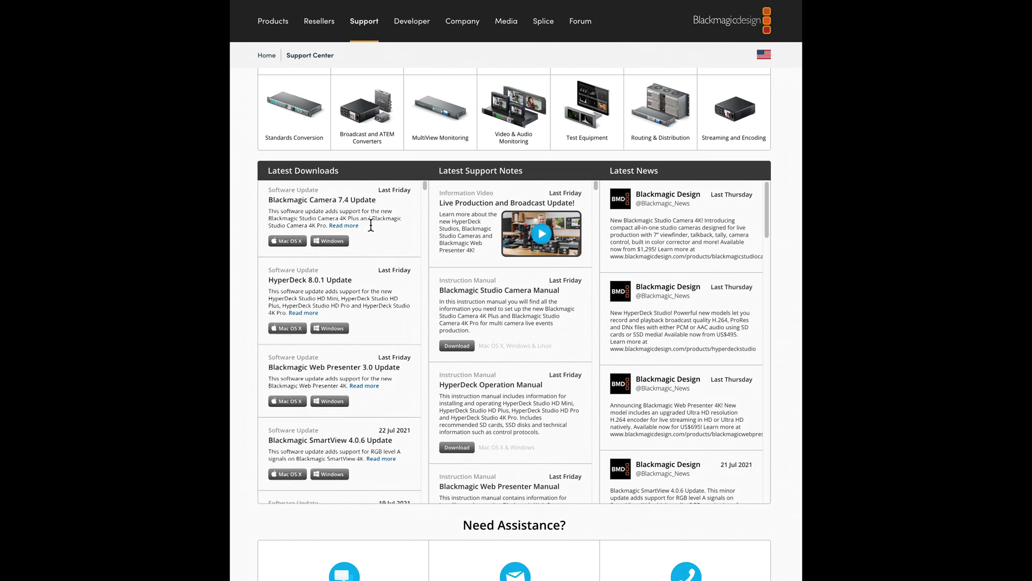
{"action": "scroll", "coordinate": [369, 223], "scroll_direction": "down", "scroll_amount": 5}
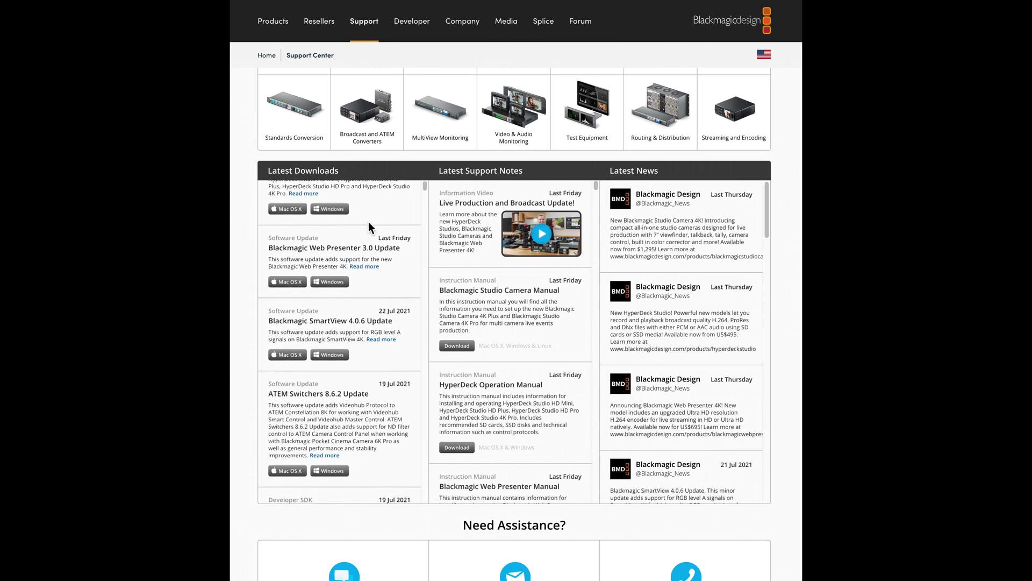
{"action": "scroll", "coordinate": [369, 222], "scroll_direction": "down", "scroll_amount": 11}
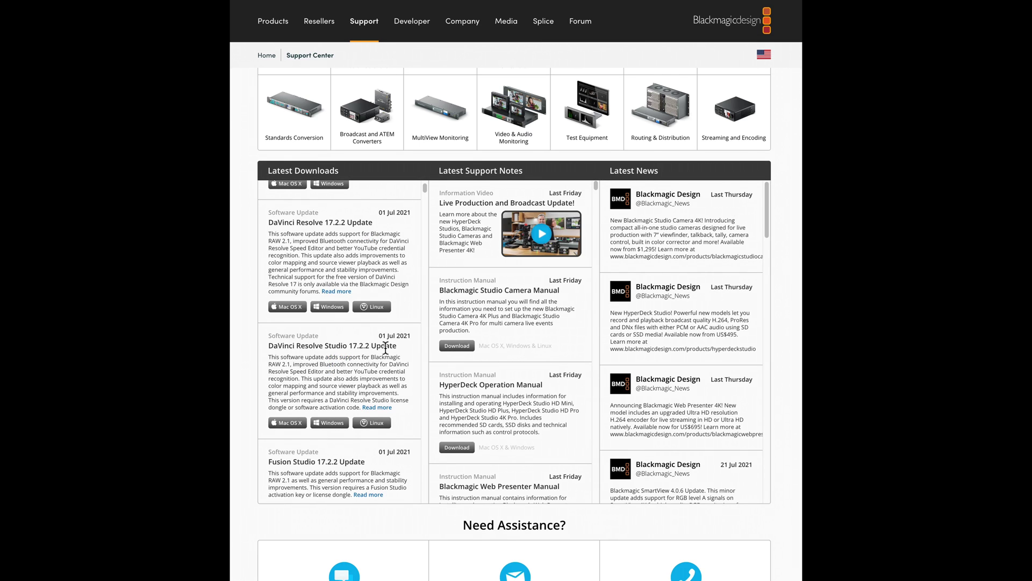
{"action": "double_click", "coordinate": [333, 348]}
{"action": "left_click_drag", "start_coordinate": [268, 223], "coordinate": [374, 224]}
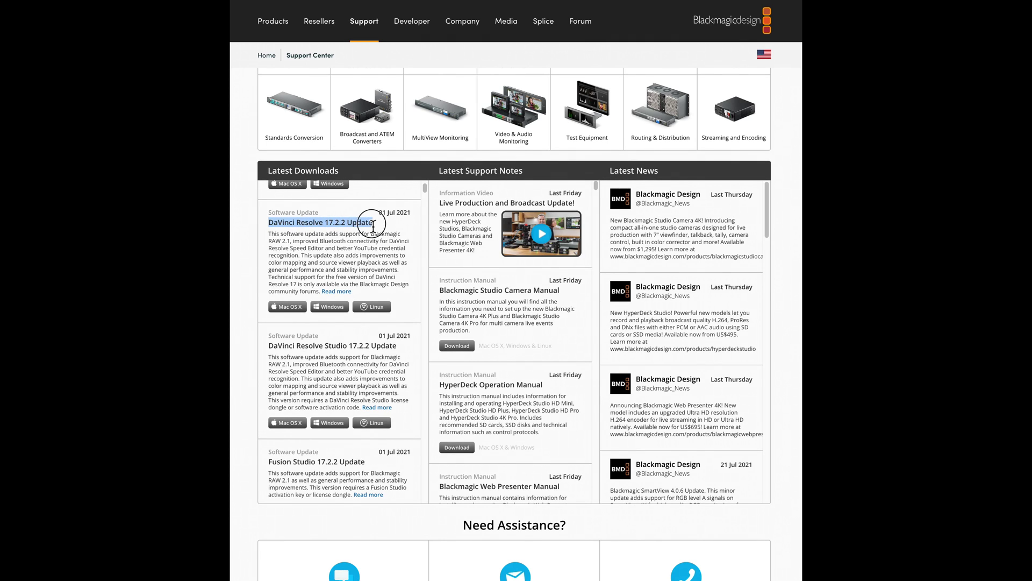
{"action": "left_click", "coordinate": [339, 244]}
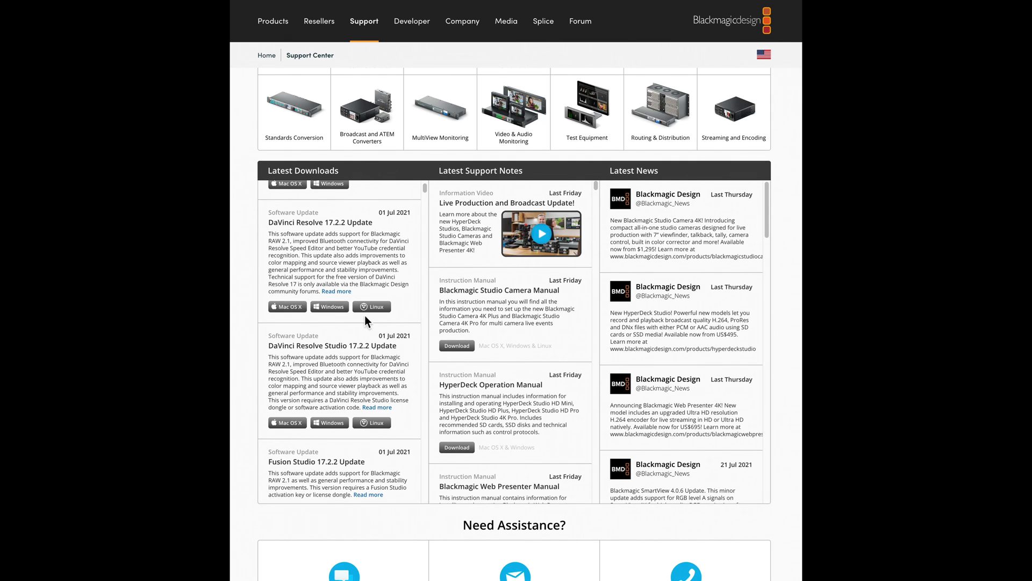
{"action": "left_click", "coordinate": [290, 307]}
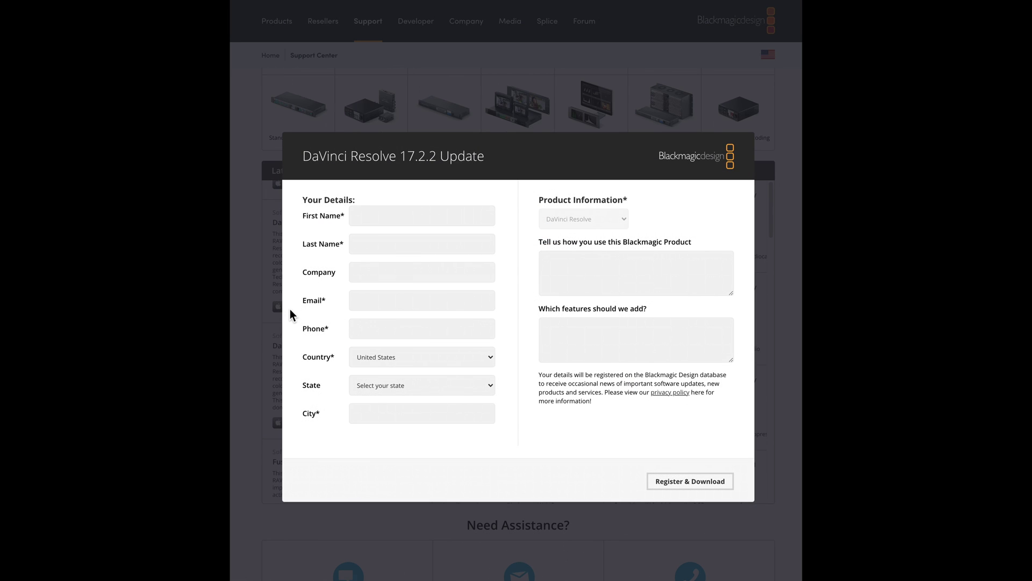
- Autofill the registration form with saved details and submit Register & Download
{"action": "left_click", "coordinate": [433, 413]}
{"action": "key", "text": "Down"}
{"action": "key", "text": "Return"}
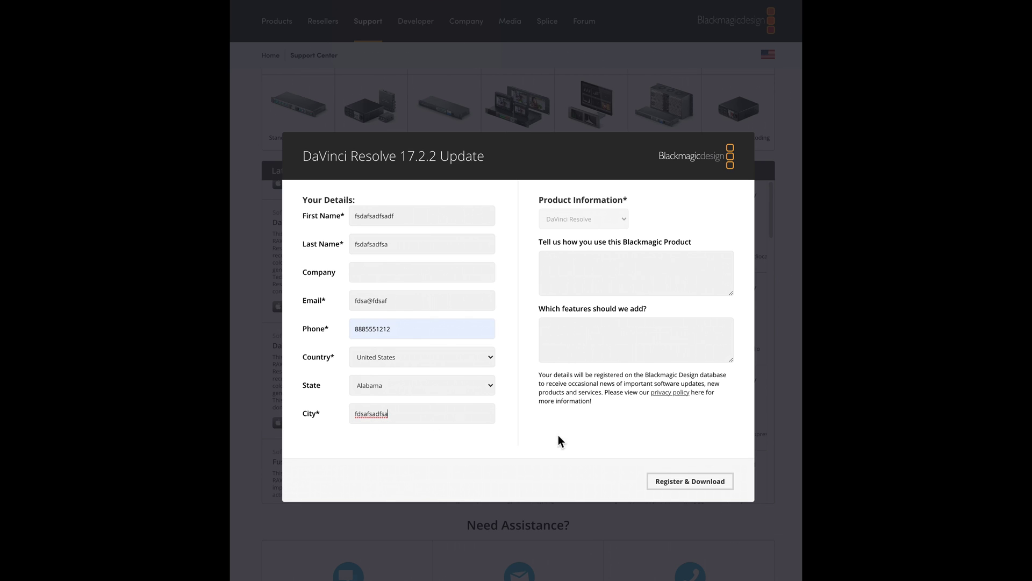
{"action": "left_click", "coordinate": [700, 486]}
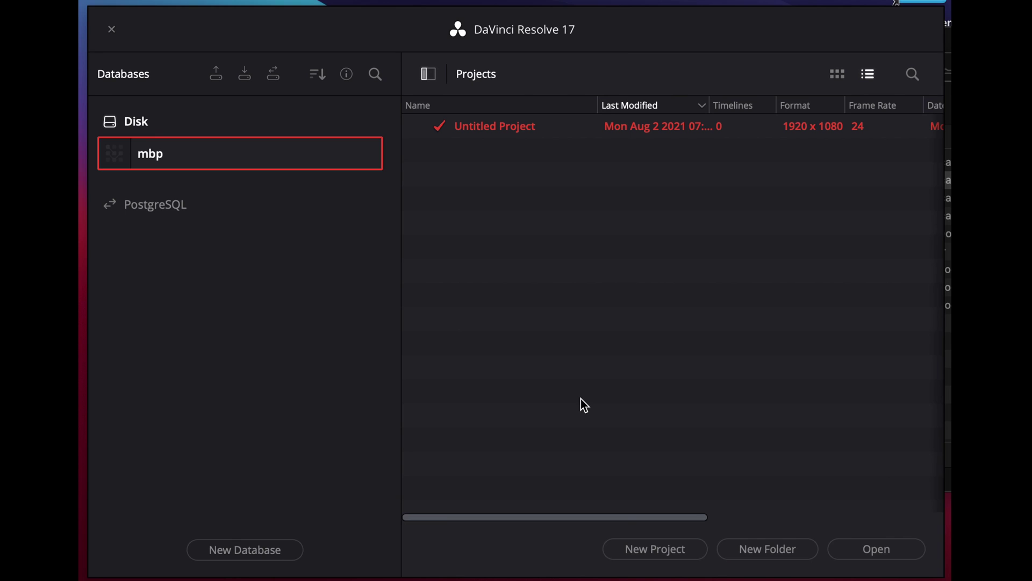
- Select Untitled Project in the Project Manager and open it
{"action": "left_click", "coordinate": [507, 129]}
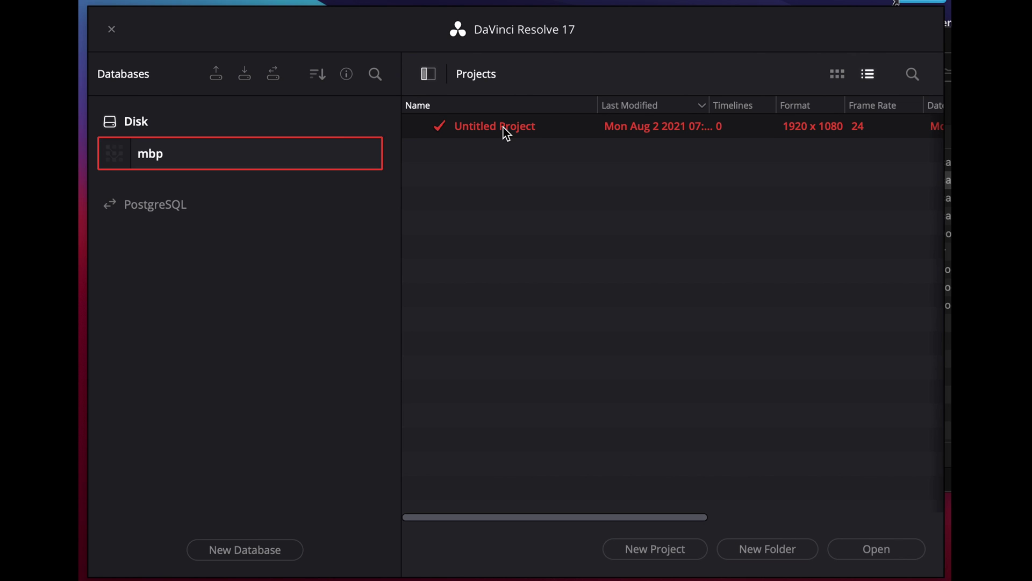
{"action": "double_click", "coordinate": [507, 127]}
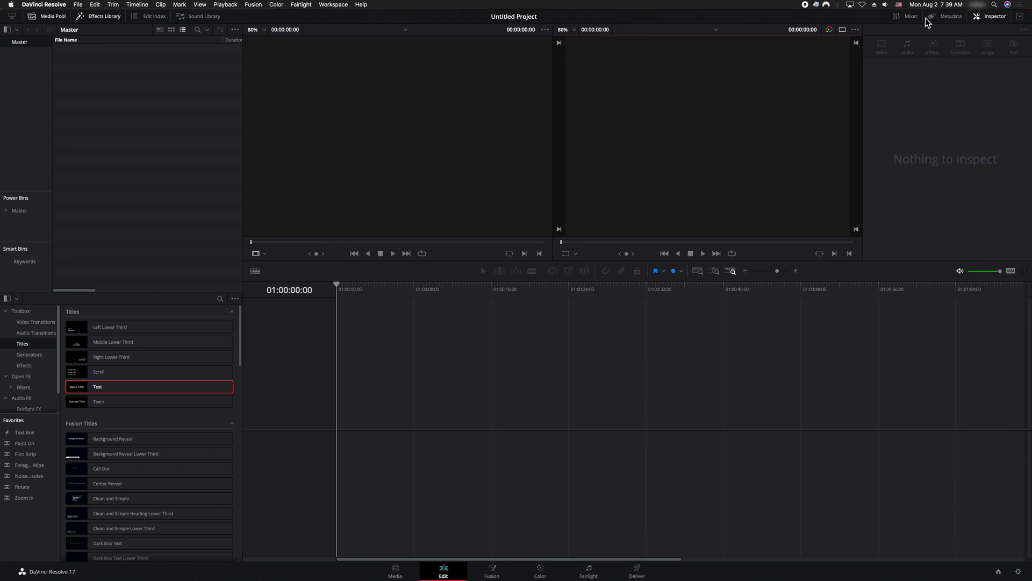
- Close the Inspector and Effects Library panels, then toggle the Media Pool off and on
{"action": "left_click", "coordinate": [988, 20]}
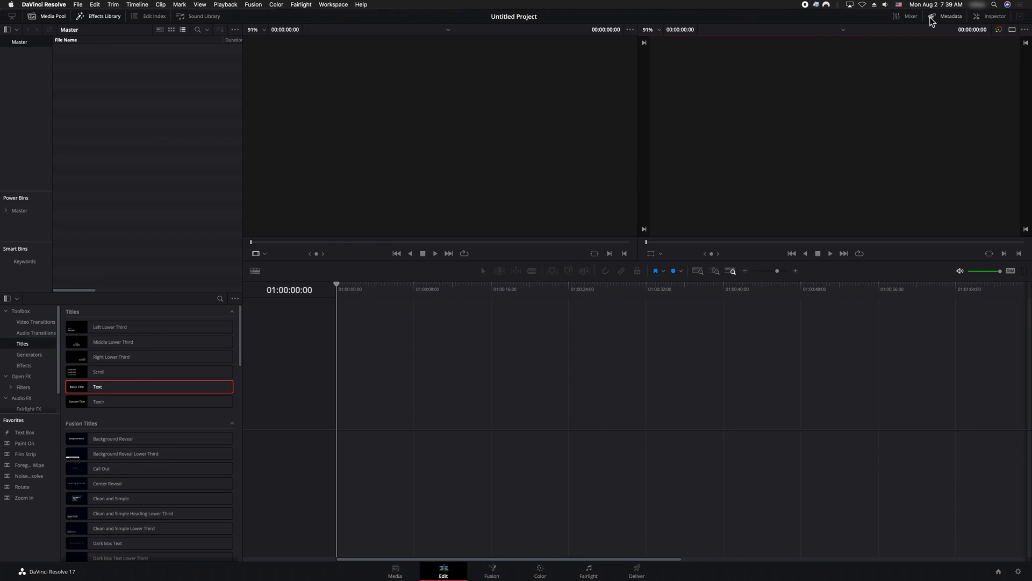
{"action": "left_click", "coordinate": [105, 18]}
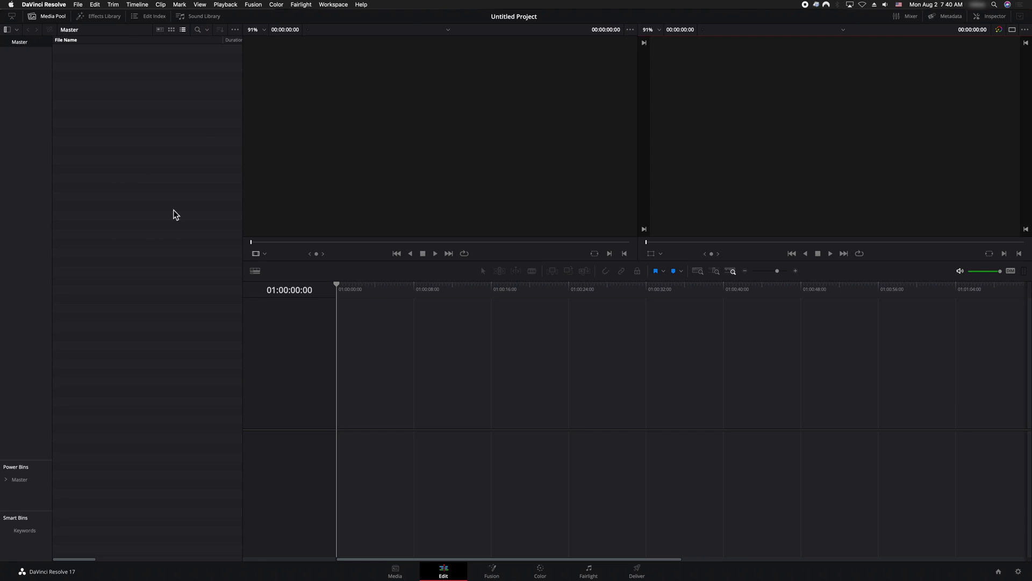
{"action": "left_click", "coordinate": [47, 17]}
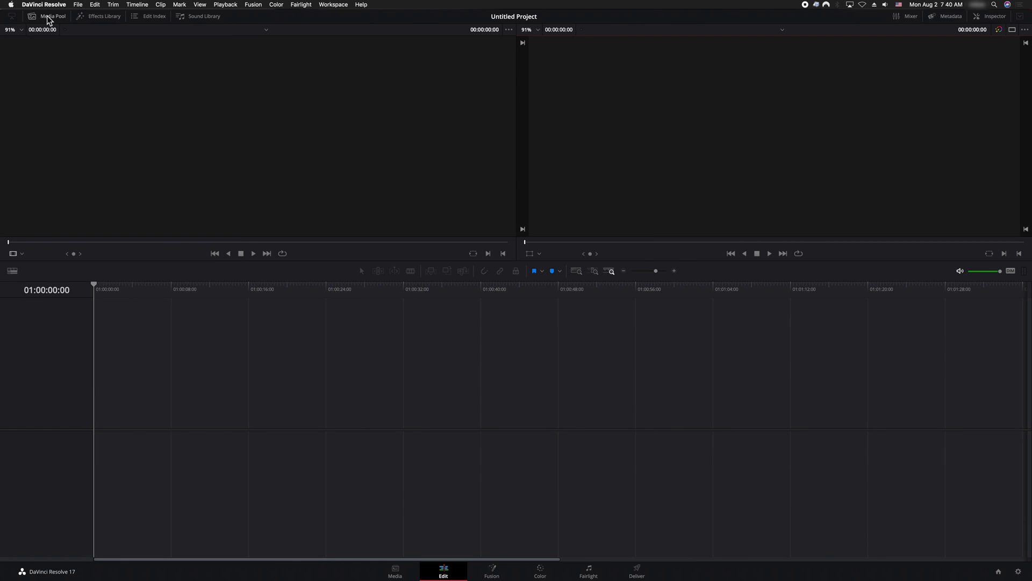
{"action": "left_click", "coordinate": [47, 17]}
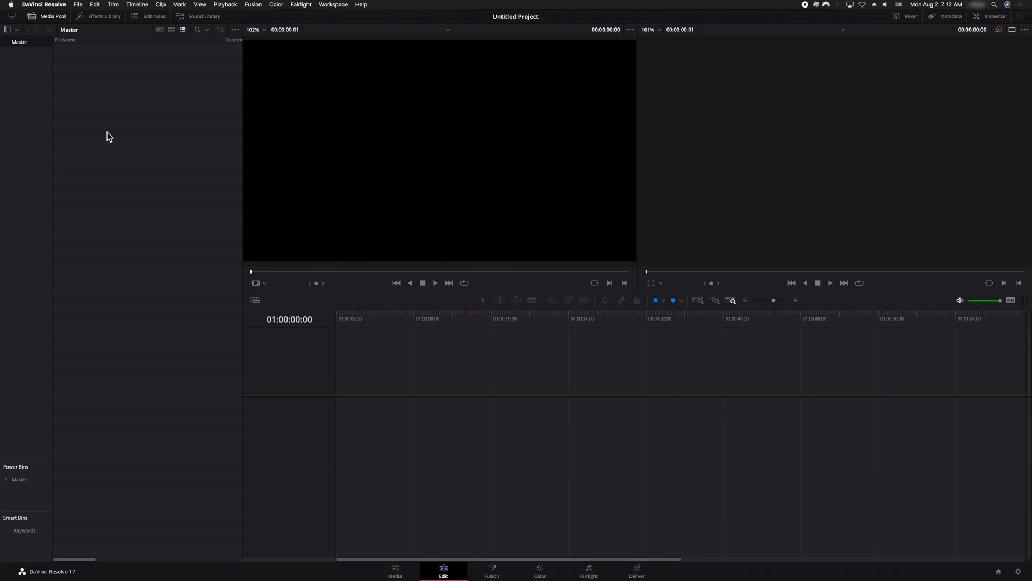
- Drag Rocksteady Example Clip.mov from Finder into the Media Pool and answer the frame rate prompt
{"action": "key", "text": "super+Tab"}
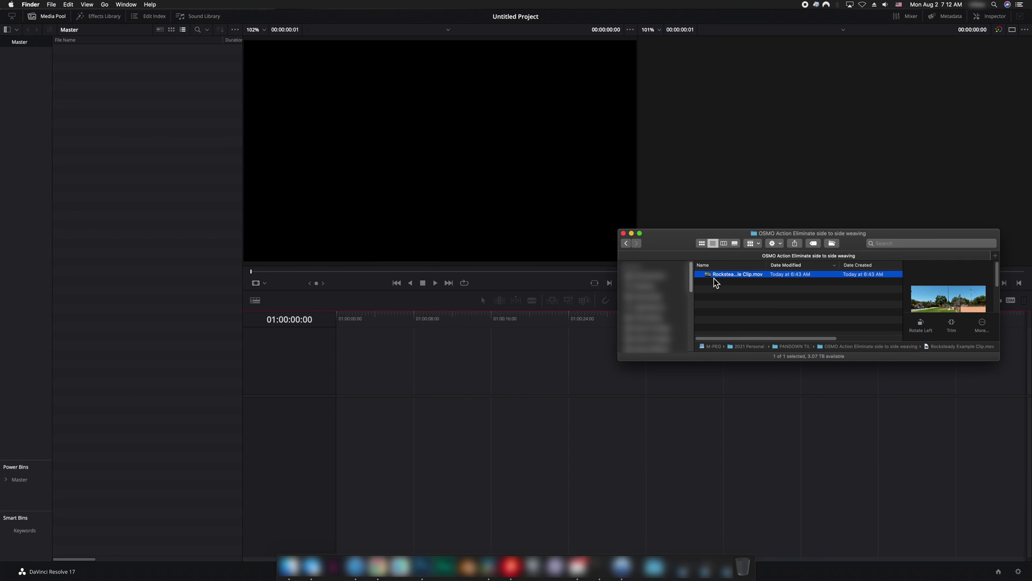
{"action": "left_click_drag", "start_coordinate": [719, 280], "coordinate": [90, 184]}
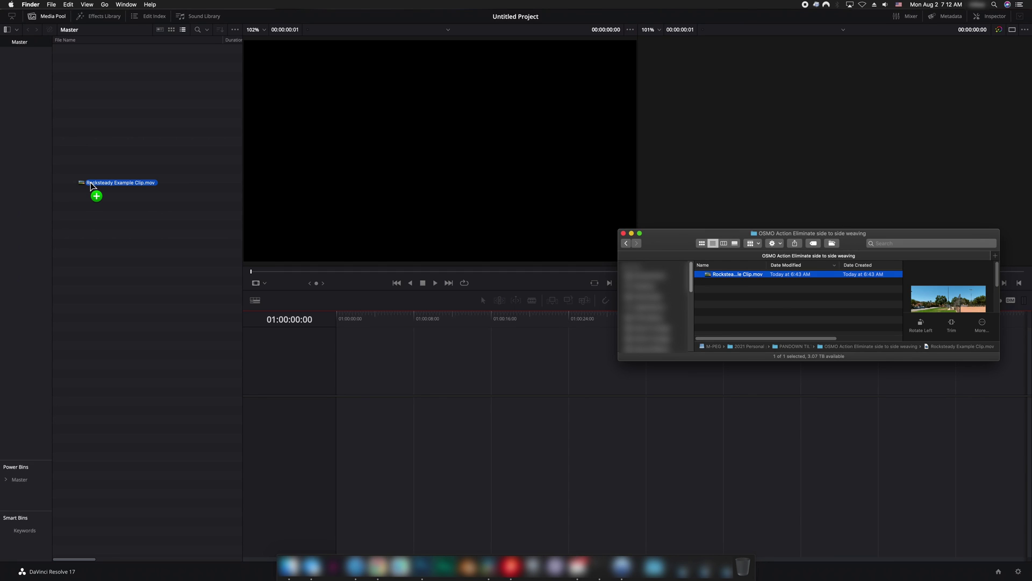
{"action": "left_click_drag", "start_coordinate": [90, 183], "coordinate": [91, 182]}
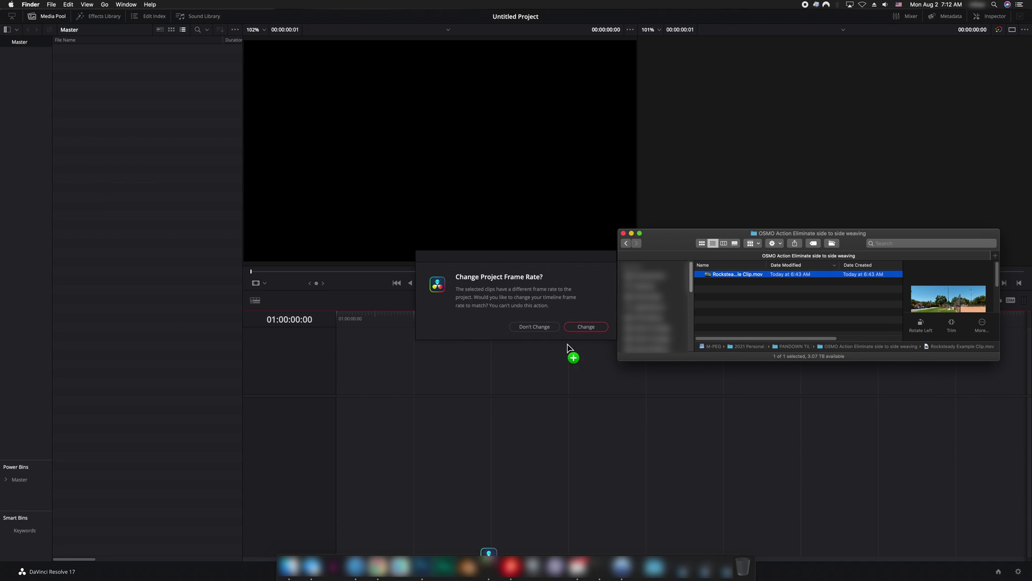
{"action": "left_click", "coordinate": [588, 328]}
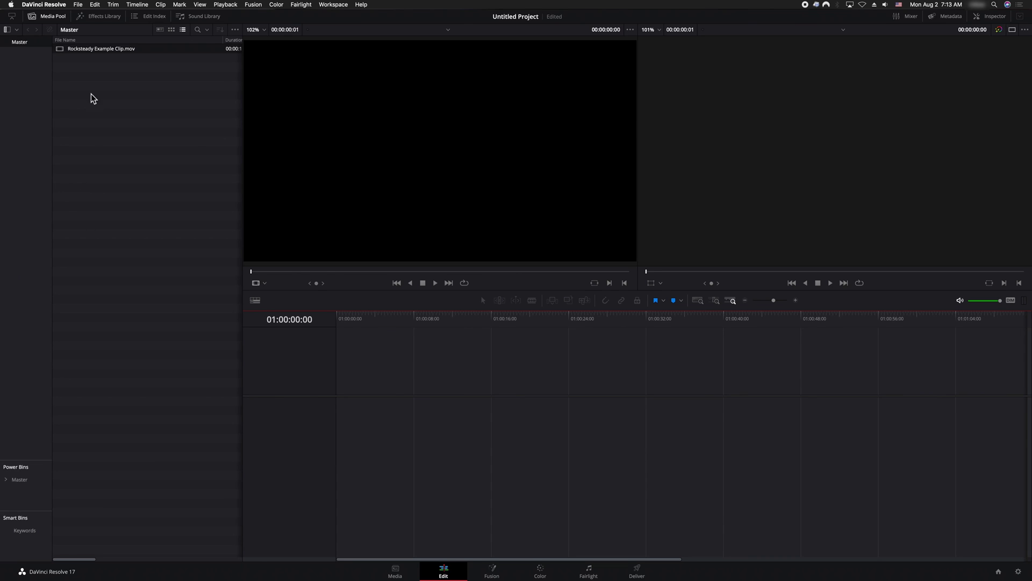
- Create a timeline named Rocksteady from the clip at 3840 x 2160 Ultra HD, overriding project settings
{"action": "right_click", "coordinate": [94, 49]}
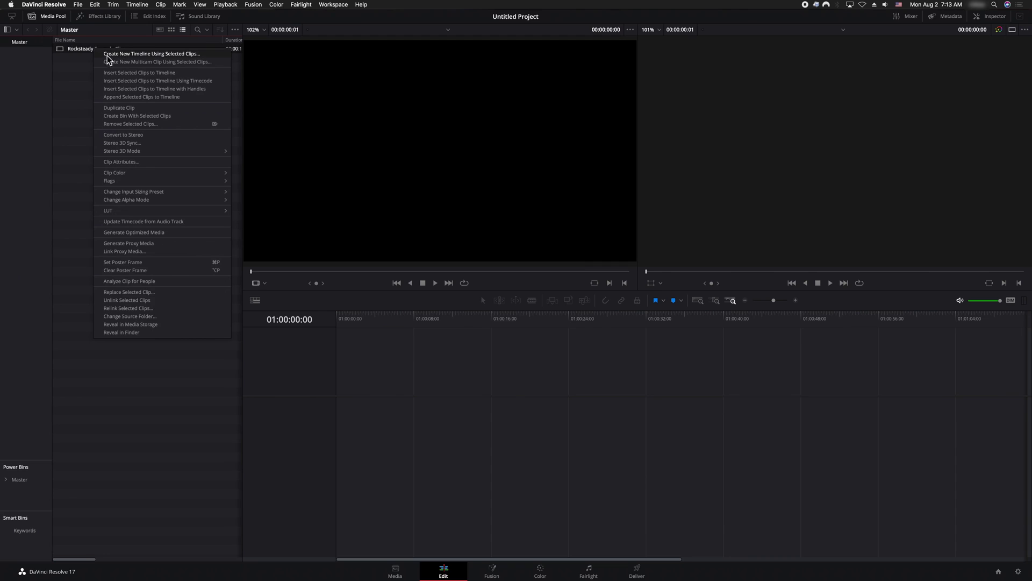
{"action": "left_click", "coordinate": [118, 56]}
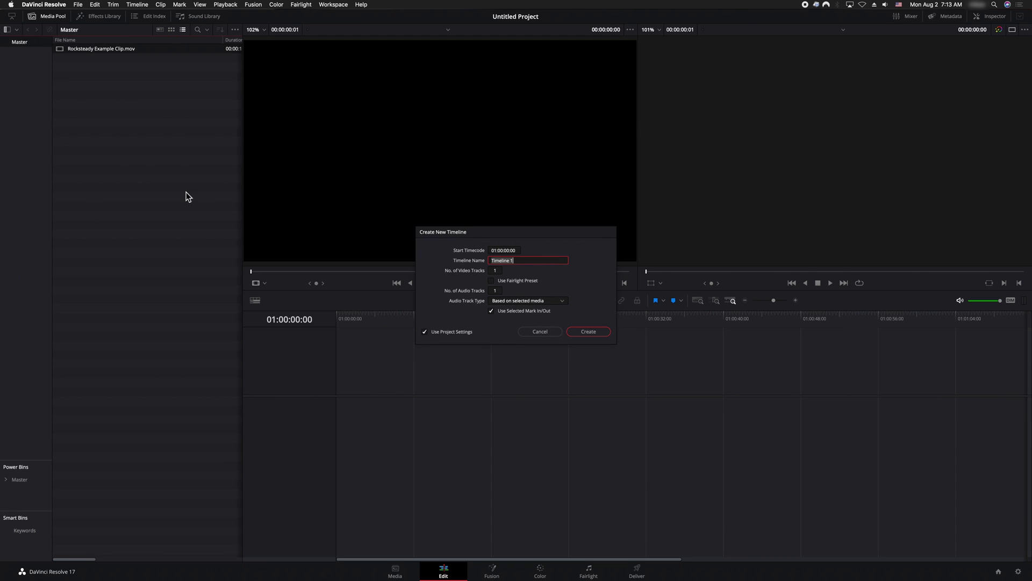
{"action": "type", "text": "Rocksteady"}
{"action": "left_click", "coordinate": [425, 332]}
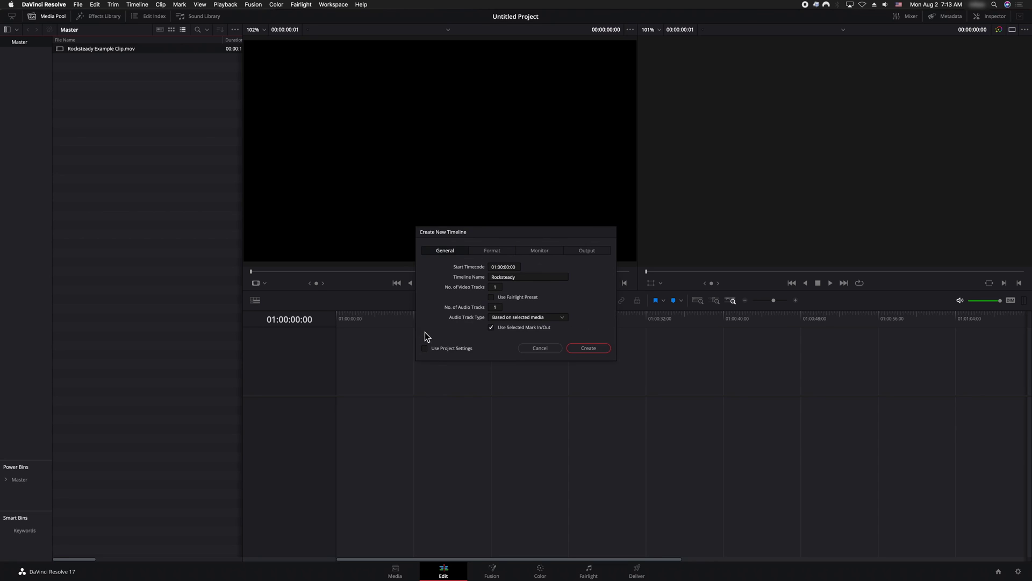
{"action": "left_click", "coordinate": [491, 251]}
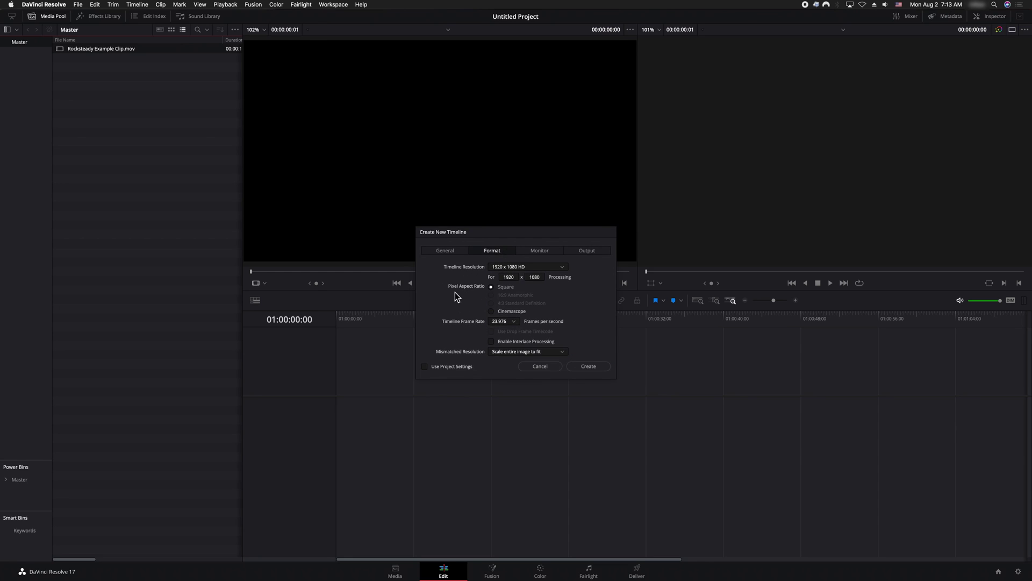
{"action": "left_click", "coordinate": [546, 266]}
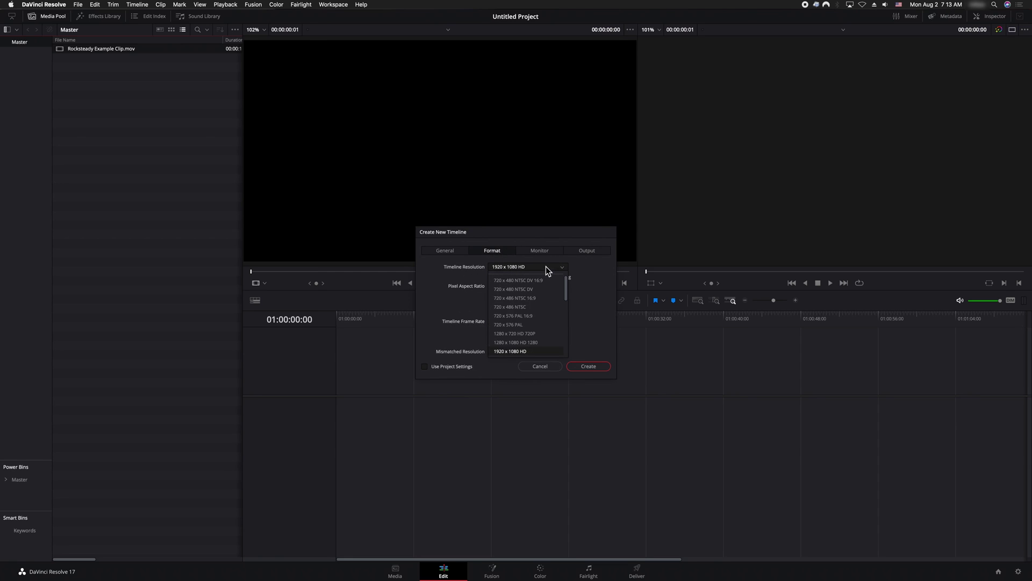
{"action": "left_click", "coordinate": [534, 340]}
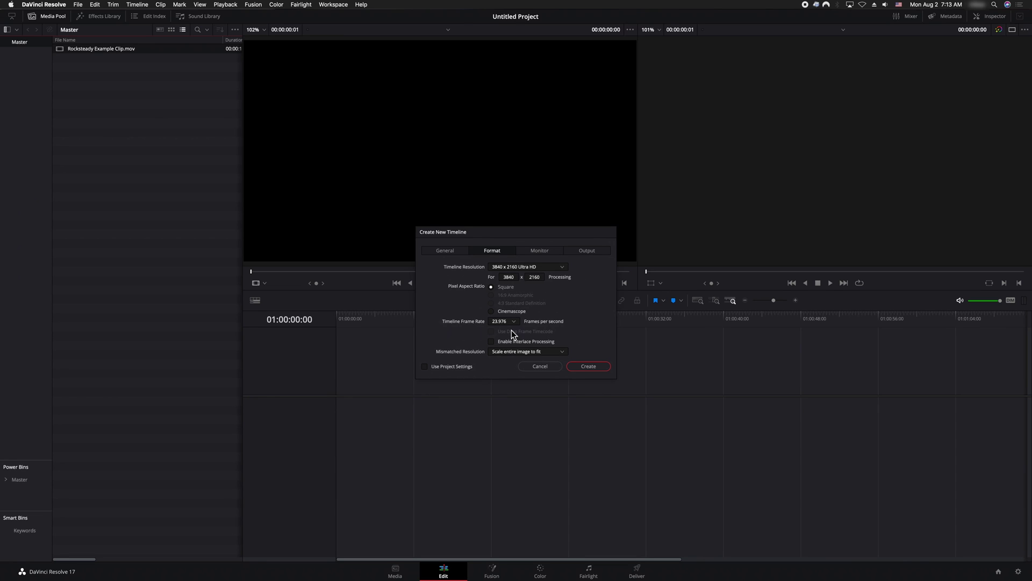
{"action": "left_click", "coordinate": [588, 366]}
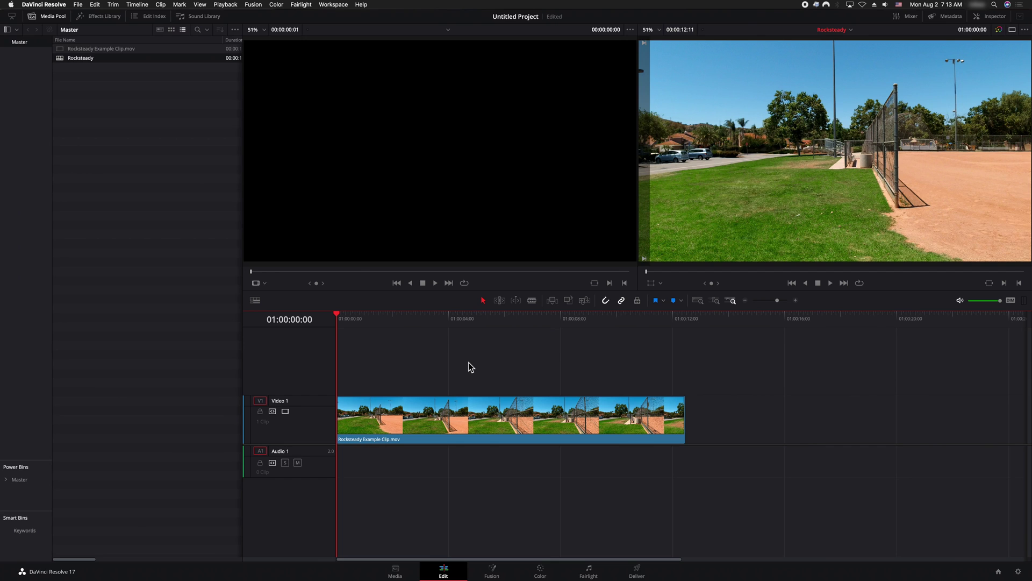
- Play the Rocksteady timeline to review the shake, return to start, and go to the Color page
{"action": "key", "text": "space"}
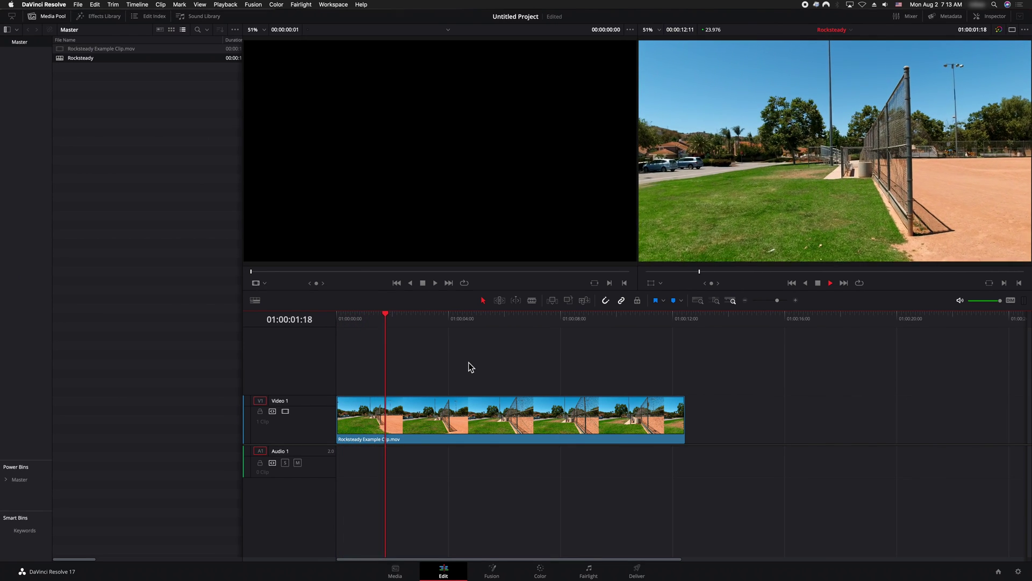
{"action": "key", "text": "space"}
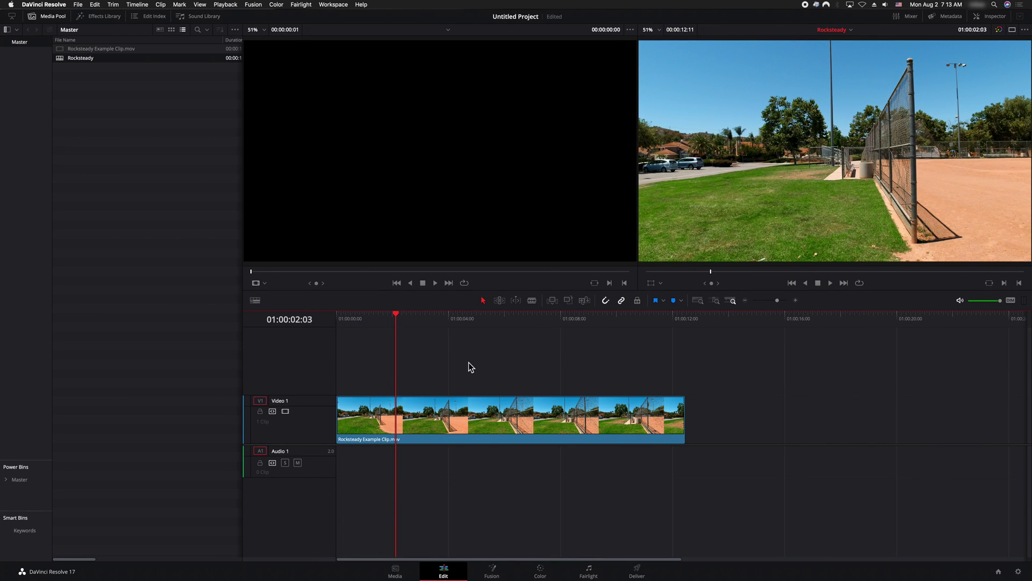
{"action": "key", "text": "space"}
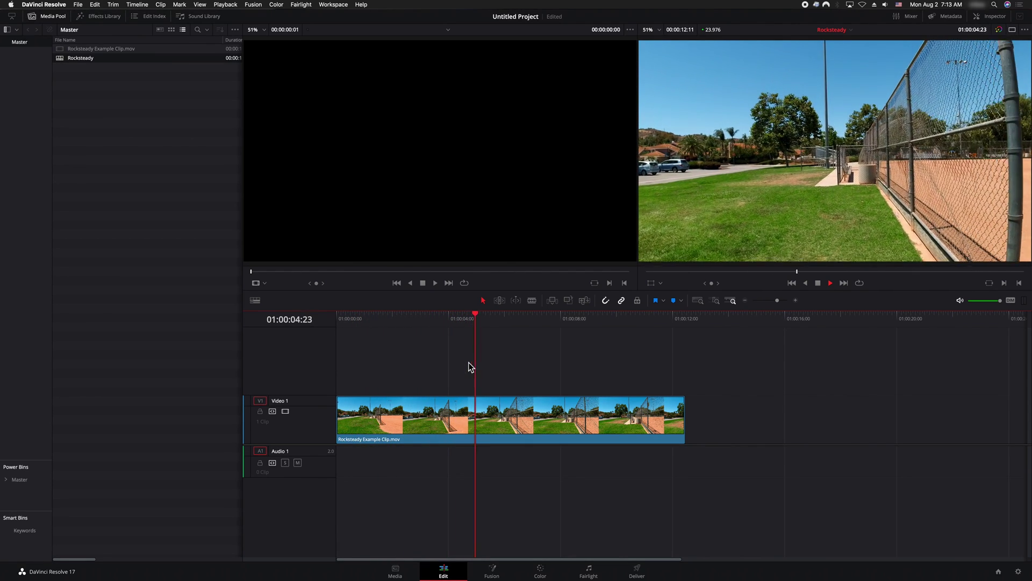
{"action": "key", "text": "space"}
{"action": "key", "text": "Home"}
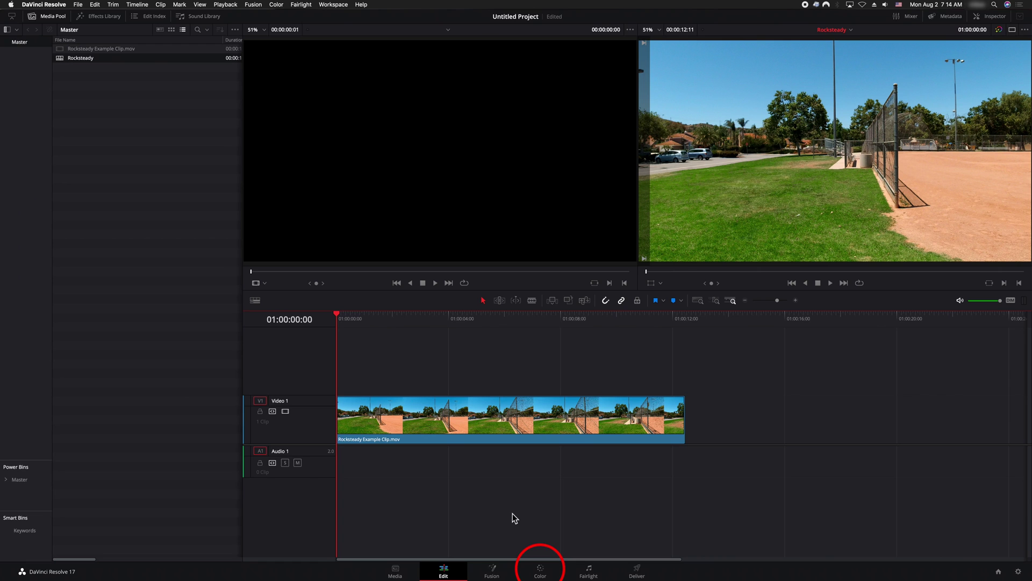
{"action": "left_click", "coordinate": [544, 572]}
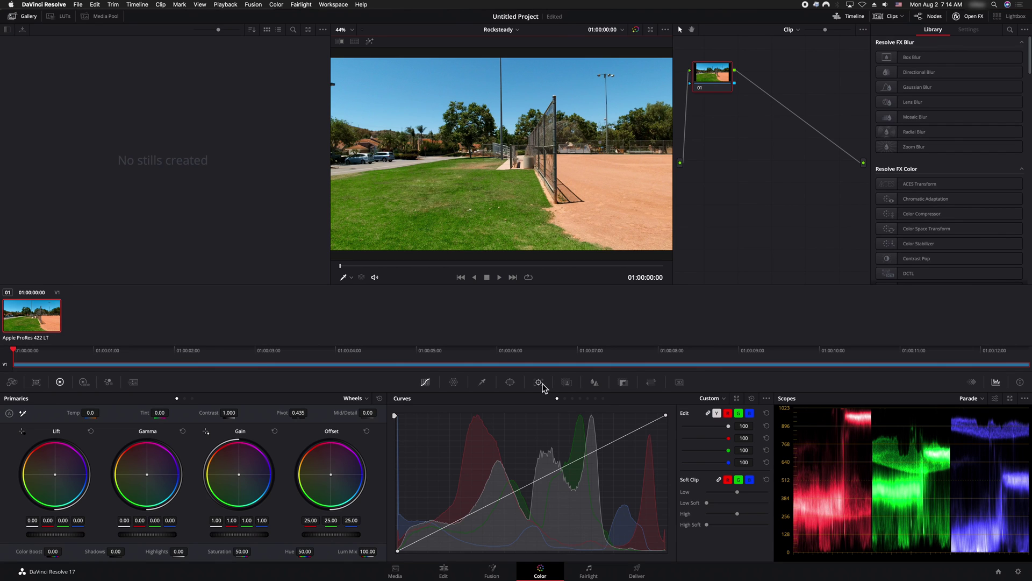
- Show the Tracker palette on the Color page
{"action": "left_click", "coordinate": [540, 383]}
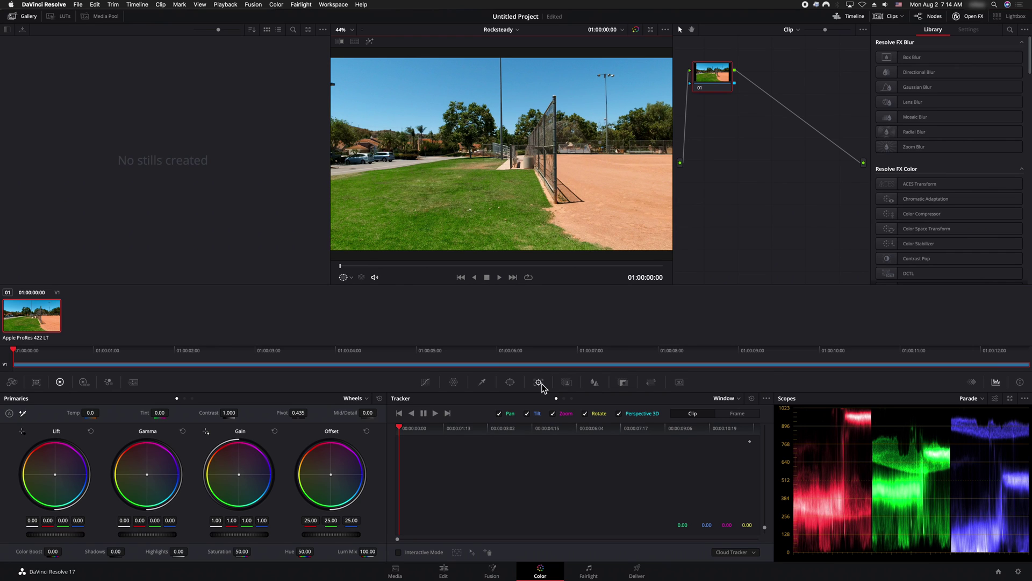
- Switch the Tracker to Stabilizer mode and select the Classic Stabilizer
{"action": "left_click", "coordinate": [739, 400]}
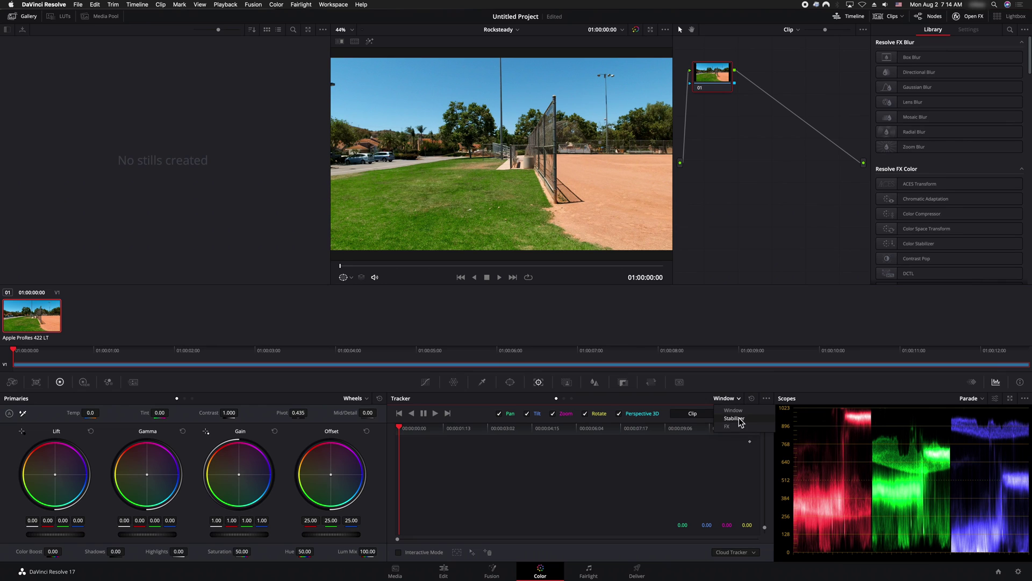
{"action": "left_click", "coordinate": [737, 418]}
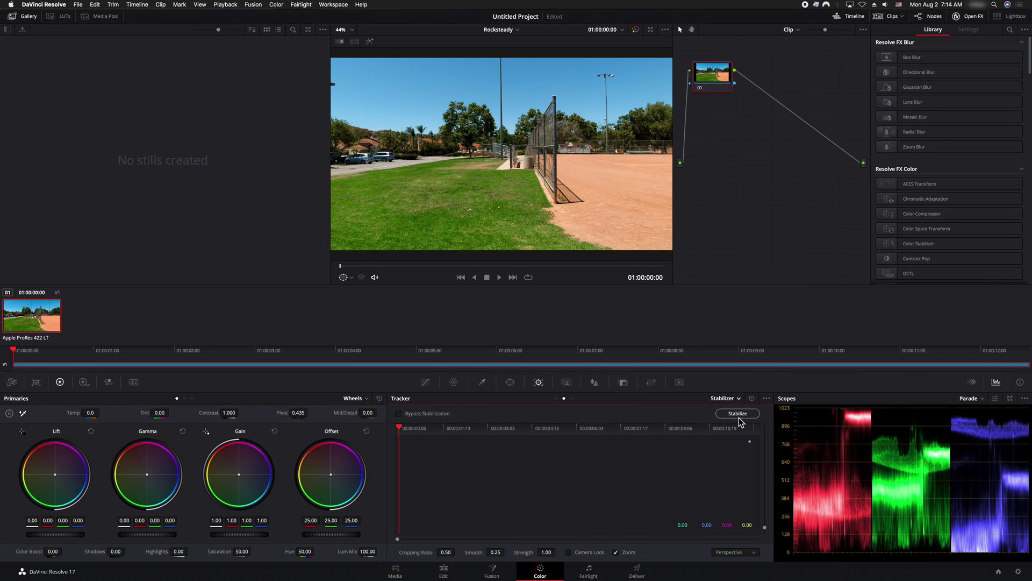
{"action": "left_click", "coordinate": [767, 399]}
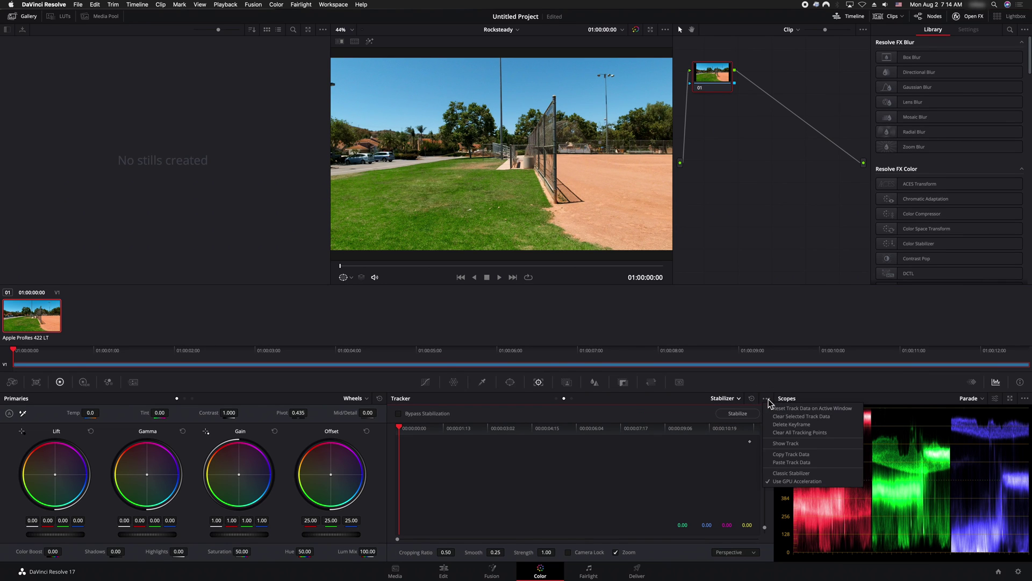
{"action": "left_click", "coordinate": [791, 475]}
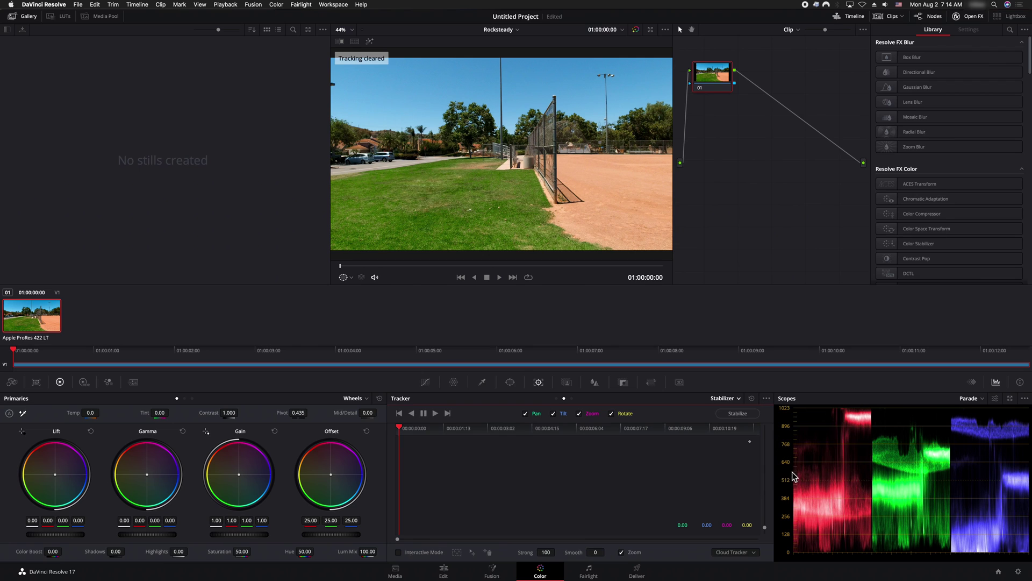
- Disable Tilt, Zoom and Rotate analysis and the auto Zoom option, keeping Cloud Tracker
{"action": "left_click", "coordinate": [555, 414]}
{"action": "left_click", "coordinate": [581, 415]}
{"action": "left_click", "coordinate": [612, 414]}
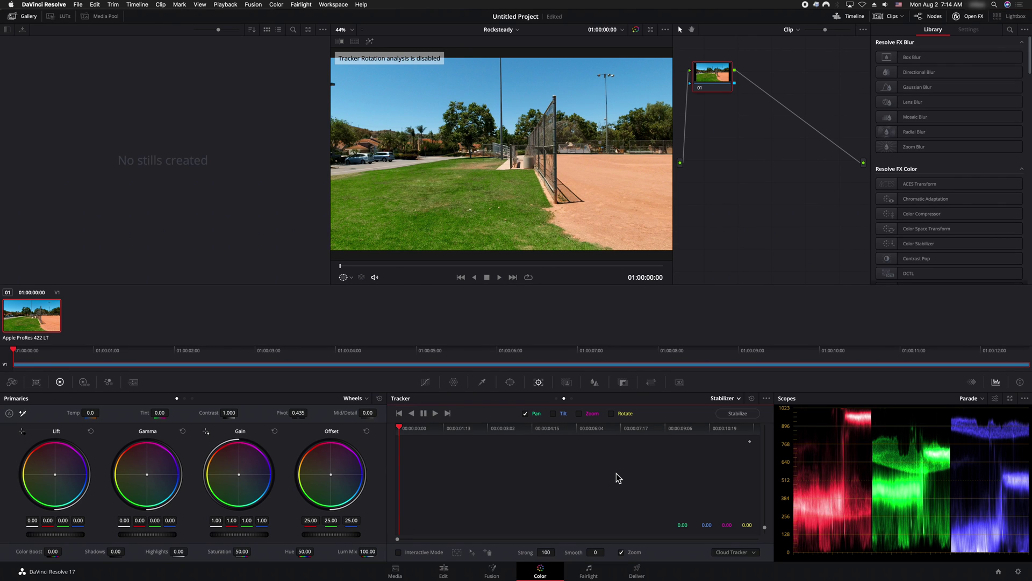
{"action": "left_click", "coordinate": [623, 552]}
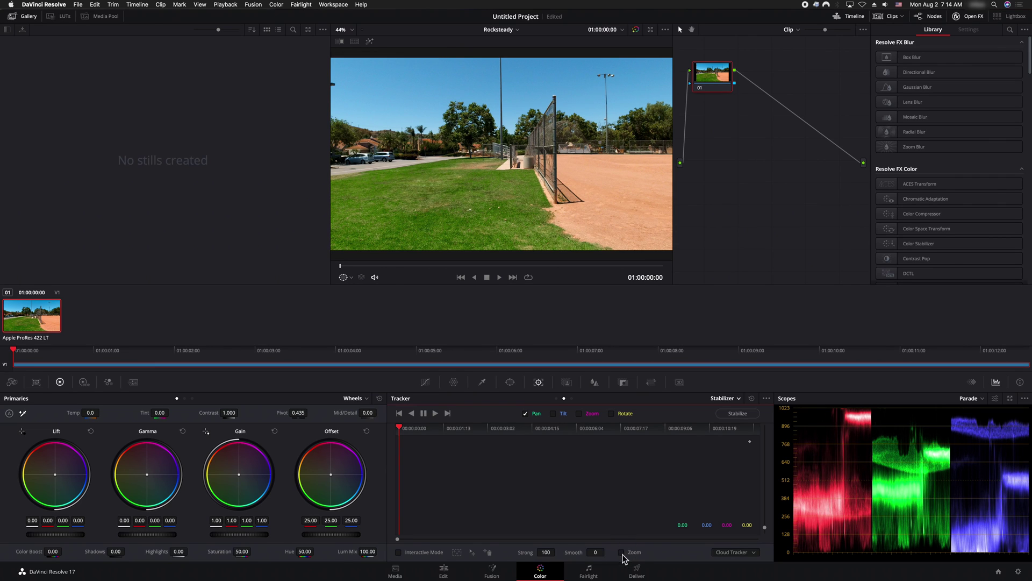
{"action": "left_click", "coordinate": [733, 554]}
{"action": "left_click", "coordinate": [732, 563]}
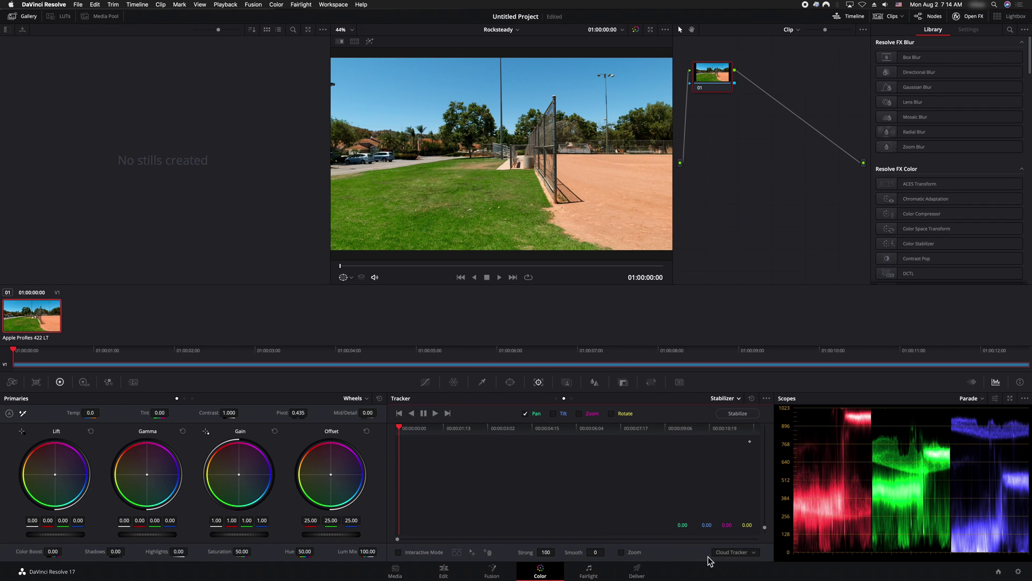
- Track the clip's pan motion forward to the end, then return to the first frame
{"action": "left_click", "coordinate": [435, 414]}
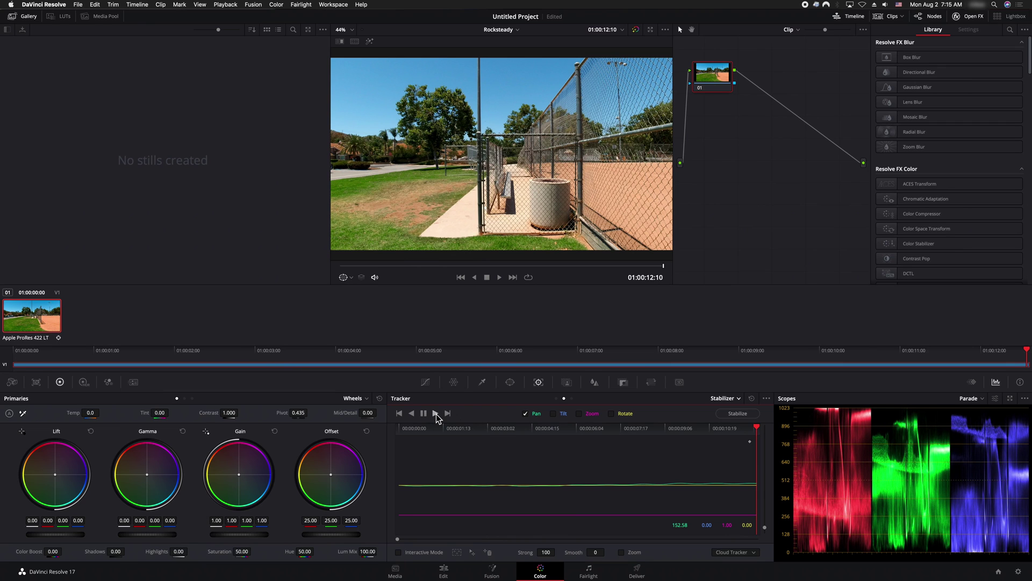
{"action": "key", "text": "Home"}
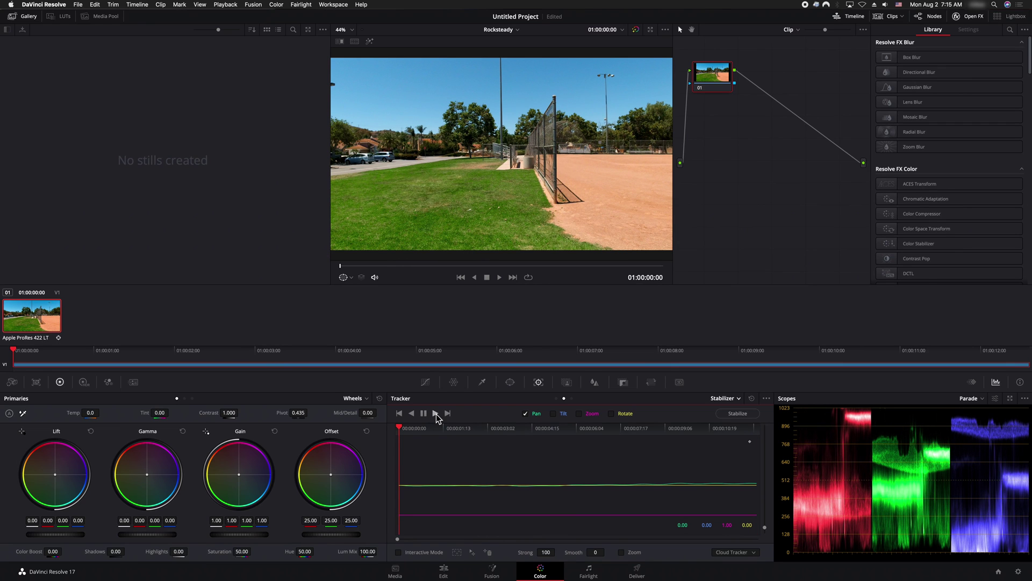
- Stabilize the clip, play back the steadier result, stop, and return to the Edit page
{"action": "left_click", "coordinate": [745, 419]}
{"action": "key", "text": "space"}
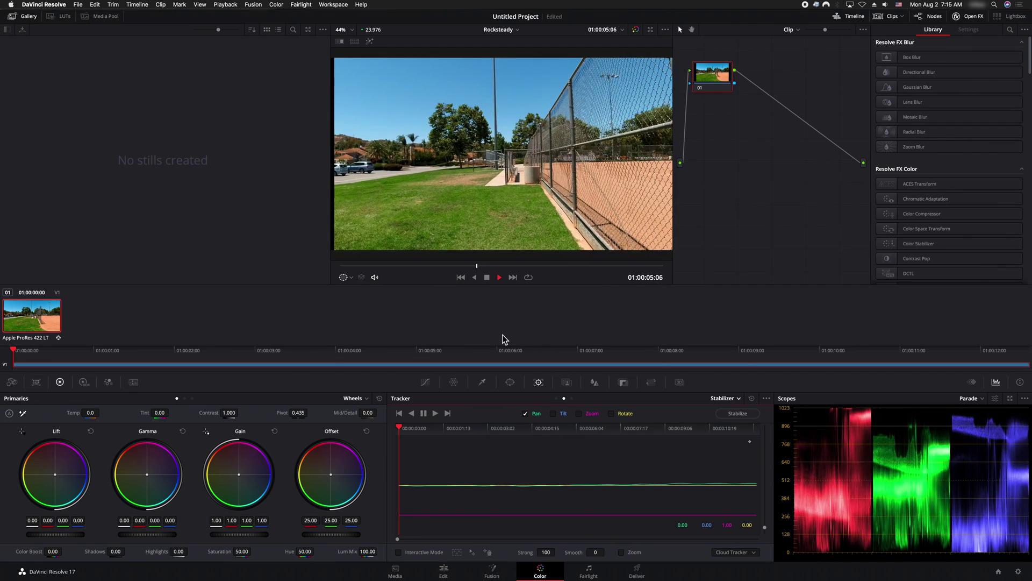
{"action": "left_click", "coordinate": [488, 278]}
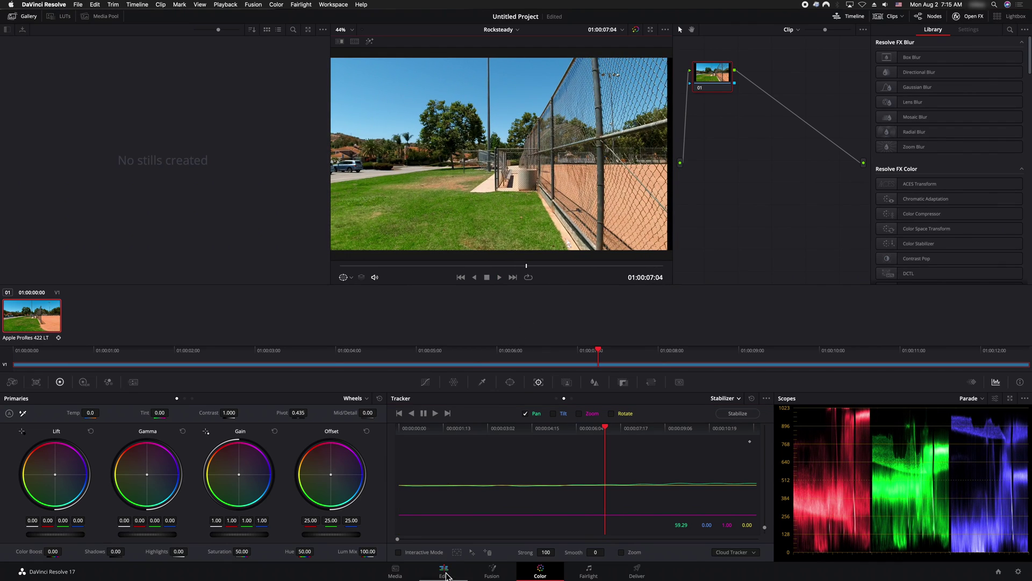
{"action": "left_click", "coordinate": [444, 572]}
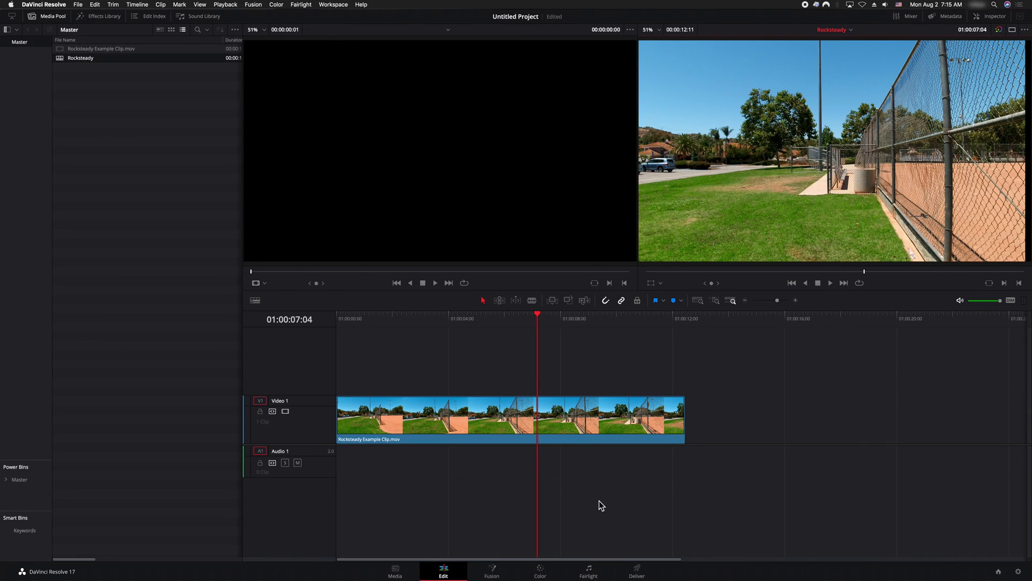
- Select the Rocksteady clip, close the Media Pool, and show the Inspector panel
{"action": "left_click", "coordinate": [590, 414]}
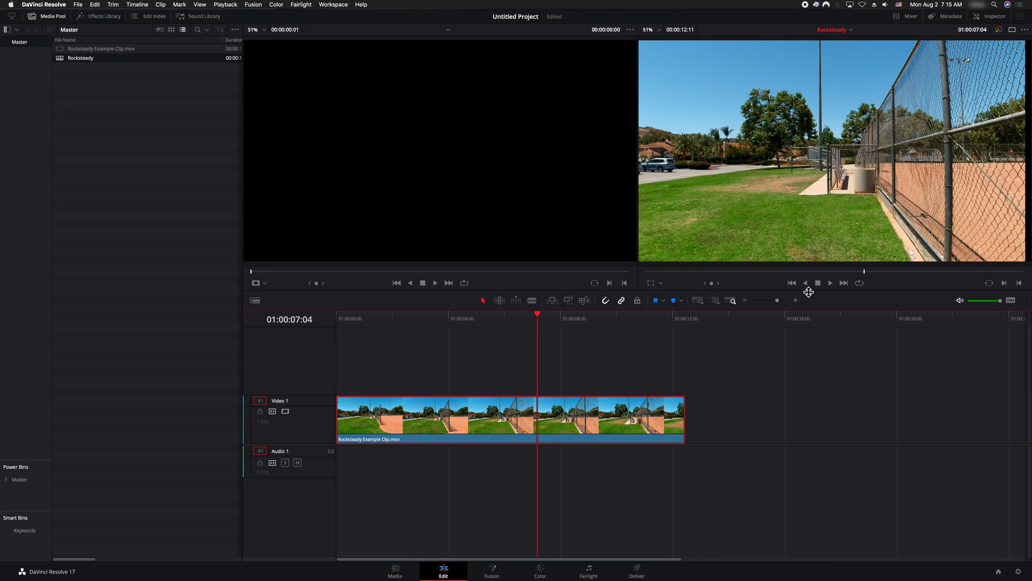
{"action": "left_click", "coordinate": [48, 16]}
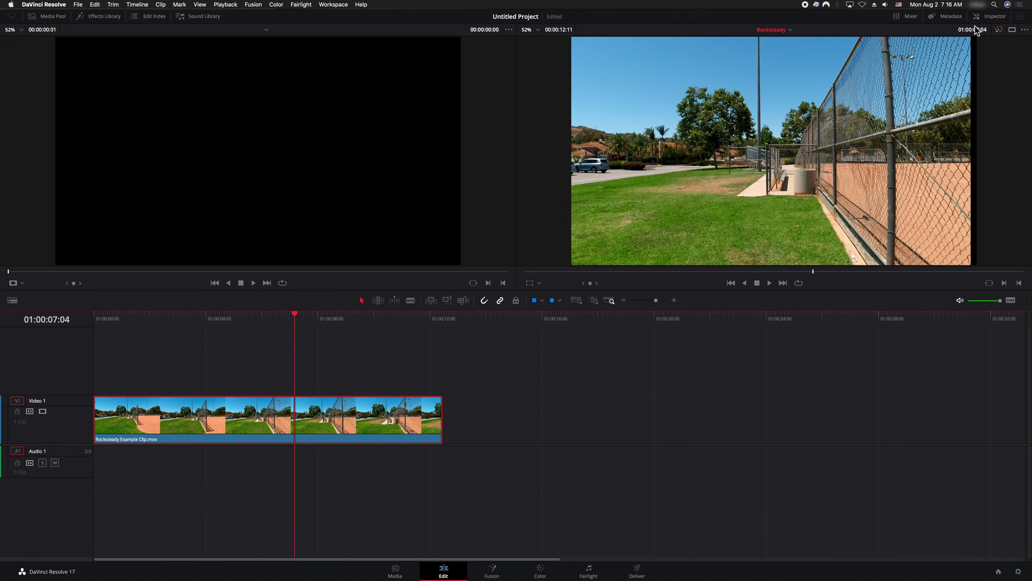
{"action": "left_click", "coordinate": [989, 17]}
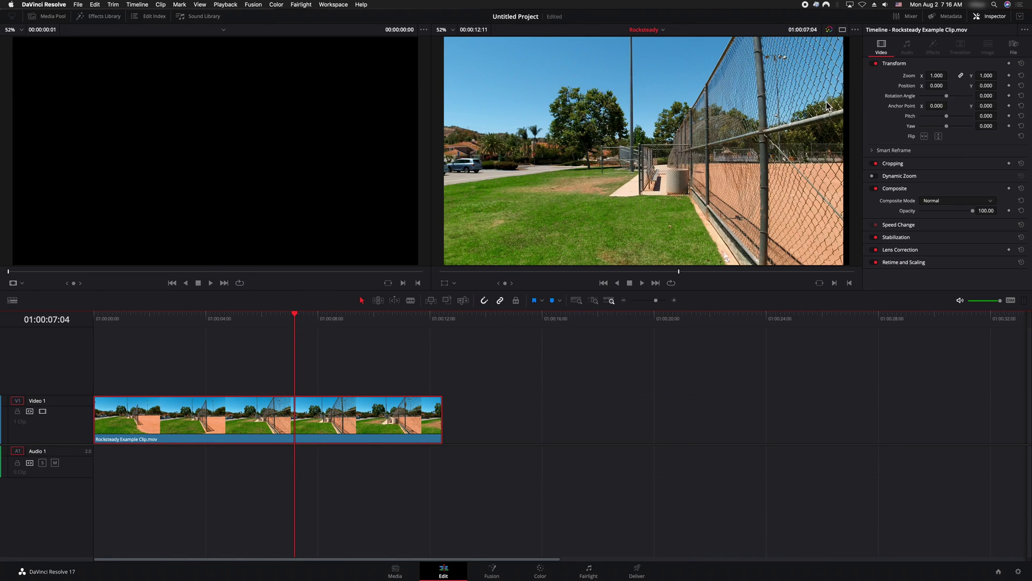
- Drag the clip's Inspector Transform Zoom from 1.010 up to 1.040
{"action": "left_click", "coordinate": [379, 419]}
{"action": "left_click", "coordinate": [936, 76]}
{"action": "left_click_drag", "start_coordinate": [936, 76], "coordinate": [937, 76]}
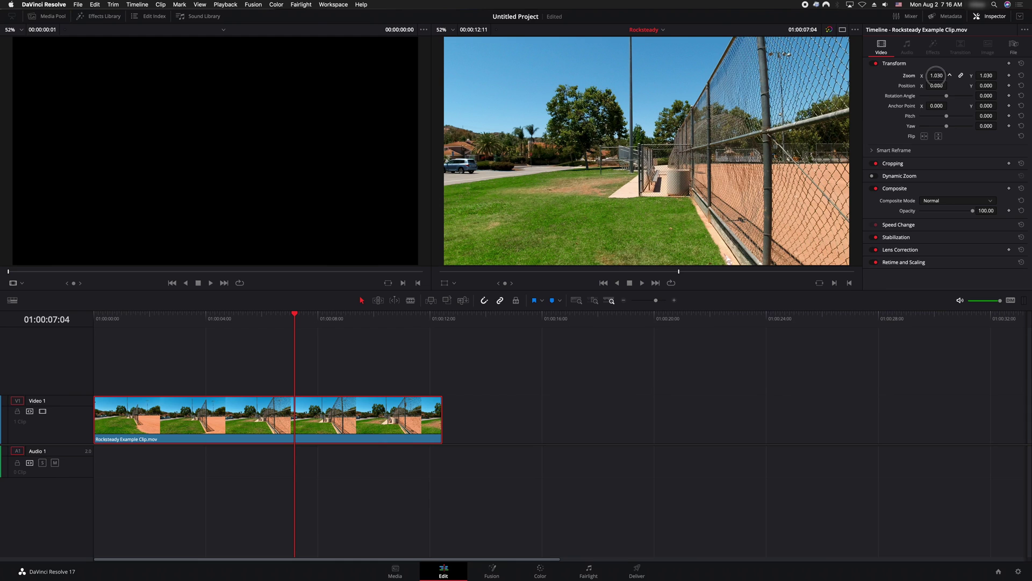
{"action": "left_click_drag", "start_coordinate": [936, 75], "coordinate": [939, 75]}
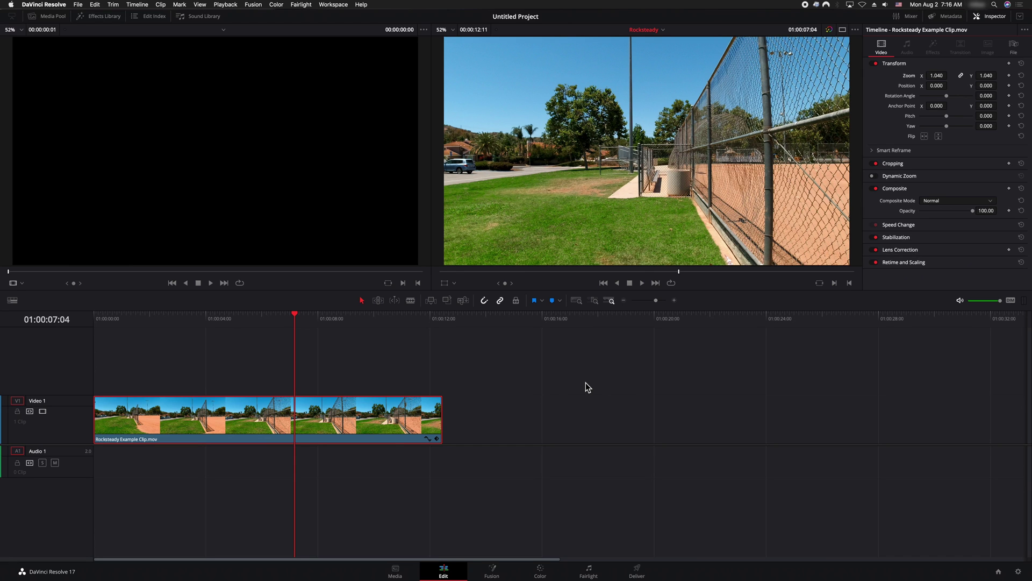
- Replay the clip to check edges, then set Zoom to 1.060 and Position X to 45.000
{"action": "key", "text": "Home"}
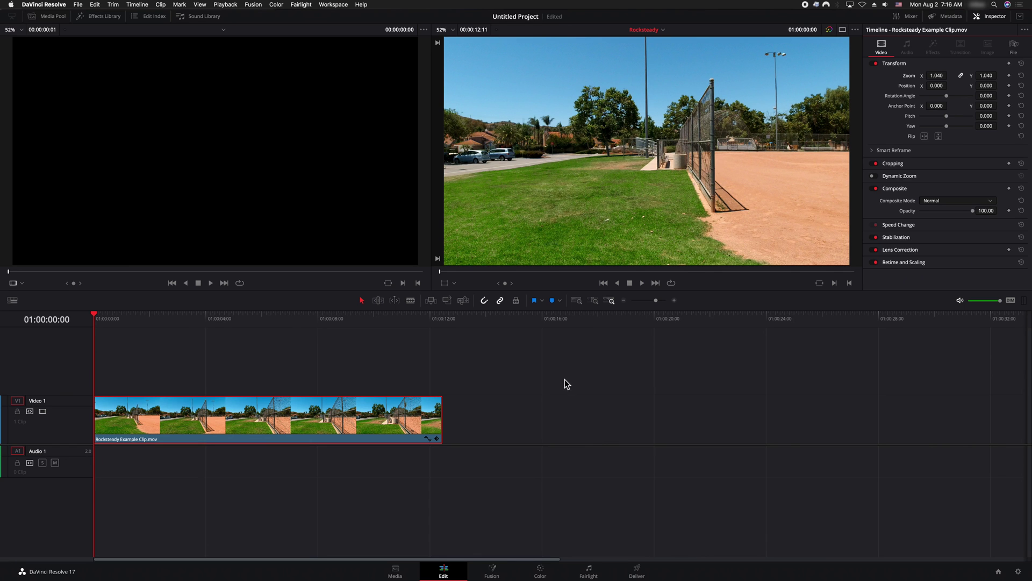
{"action": "key", "text": "space"}
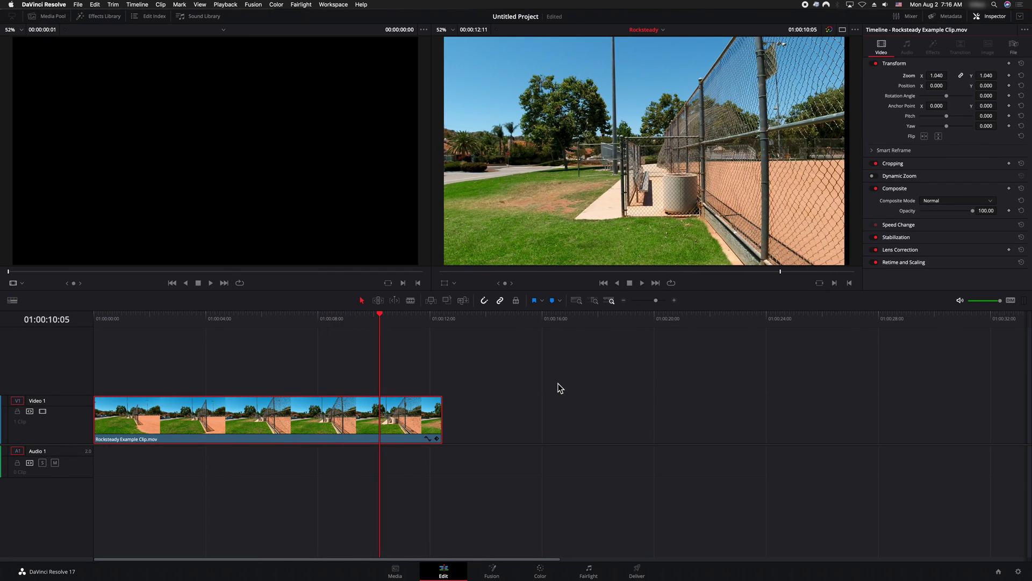
{"action": "key", "text": "j"}
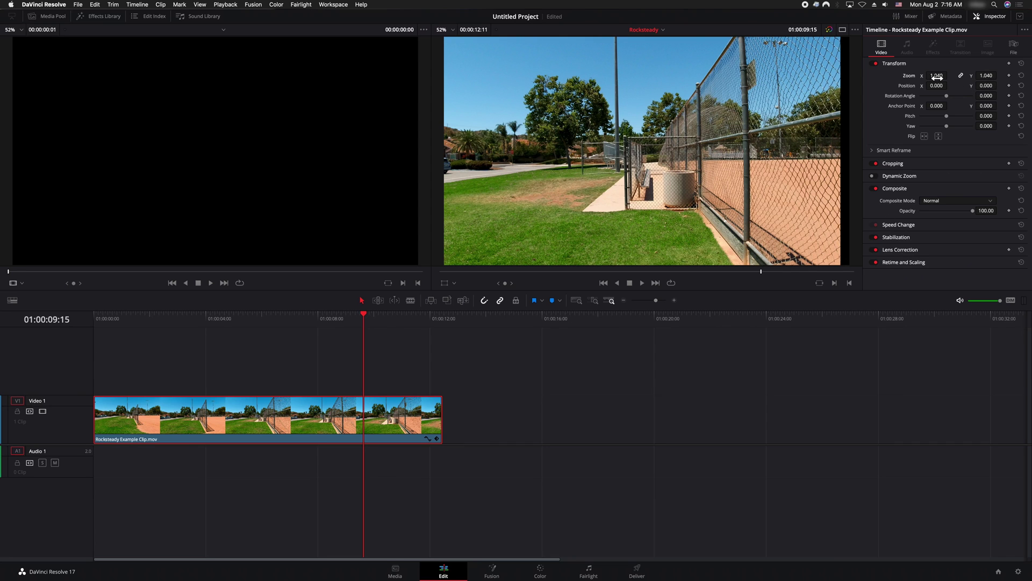
{"action": "left_click_drag", "start_coordinate": [938, 78], "coordinate": [937, 78]}
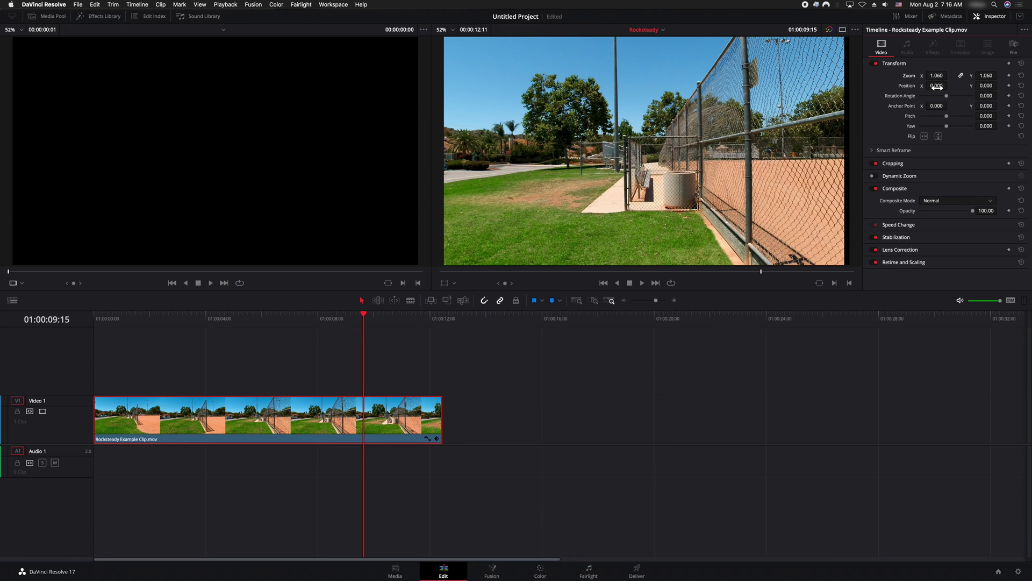
{"action": "left_click_drag", "start_coordinate": [938, 87], "coordinate": [951, 86]}
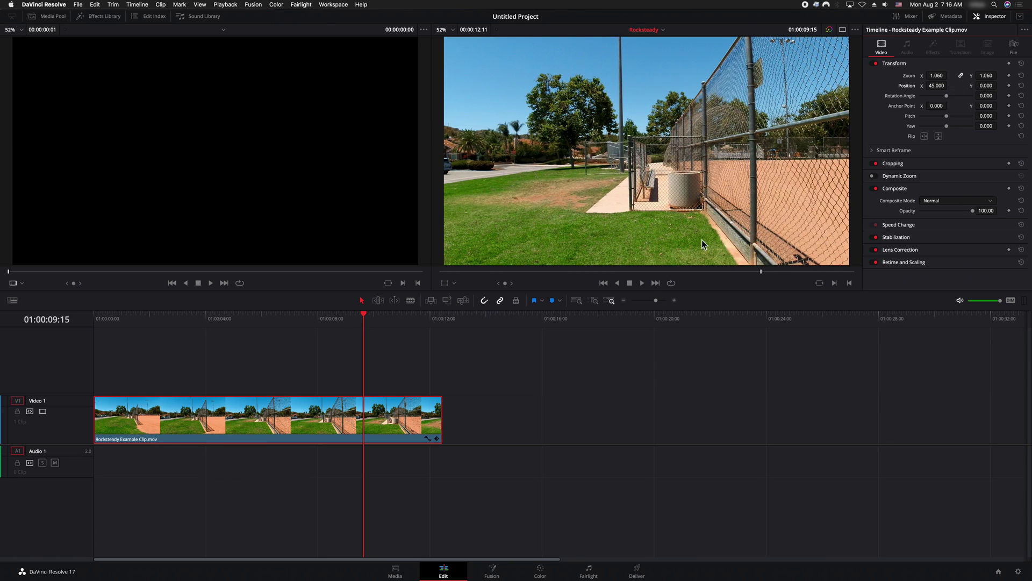
- Replay and scrub the clip near its end to find the remaining exposed edge
{"action": "key", "text": "Home"}
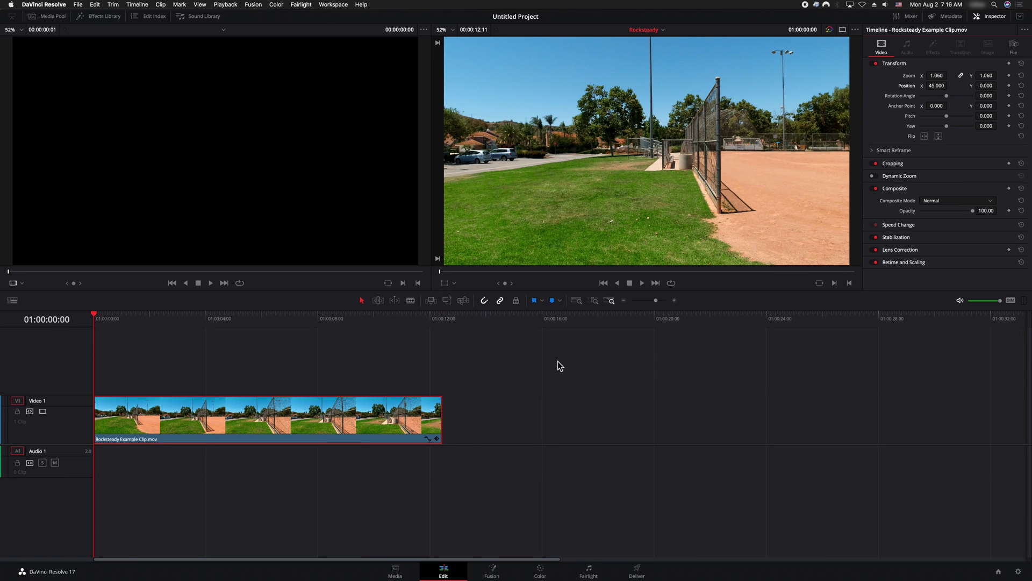
{"action": "key", "text": "space"}
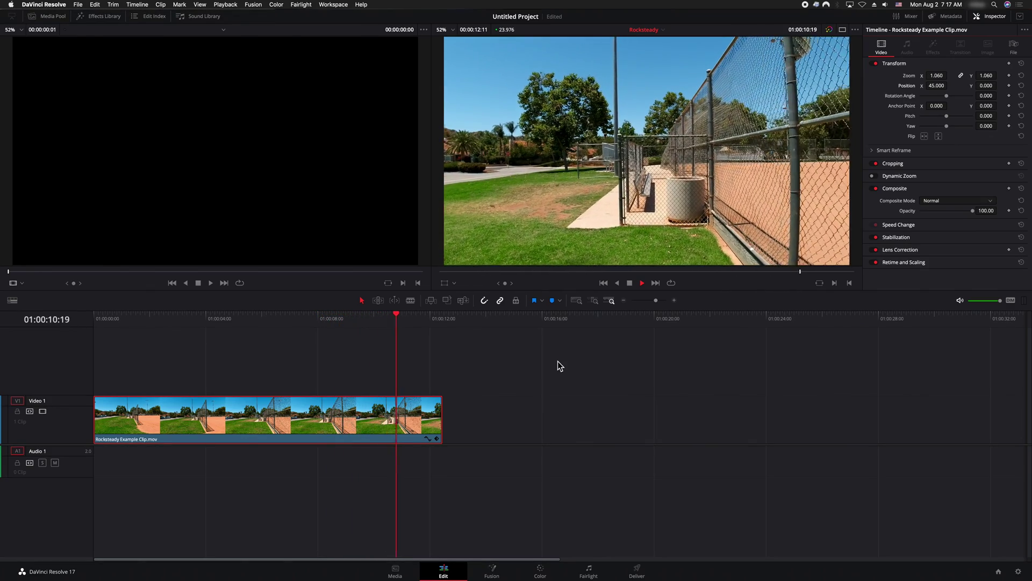
{"action": "key", "text": "space"}
{"action": "key", "text": "j"}
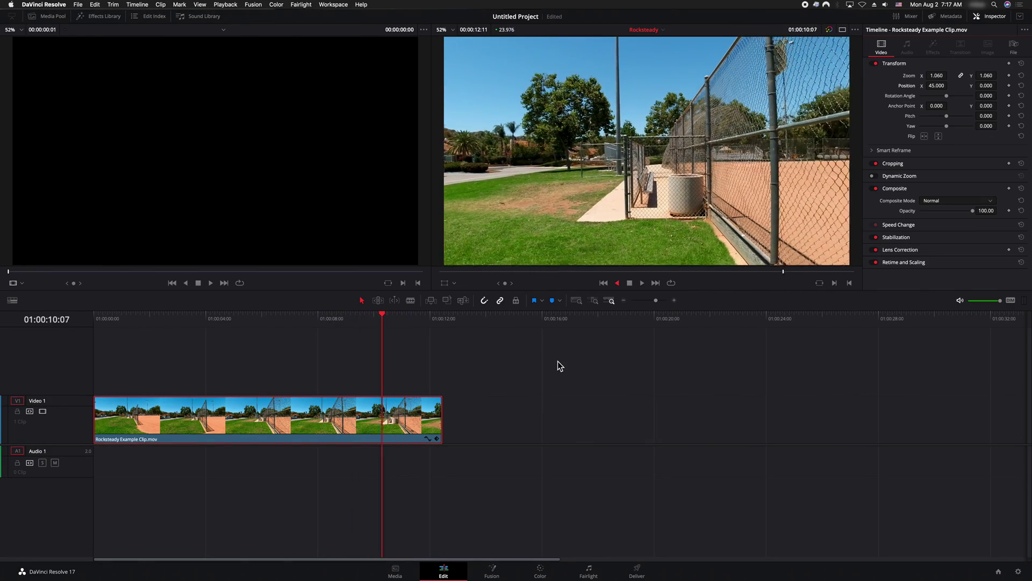
{"action": "key", "text": "space"}
{"action": "key", "text": "Right"}
{"action": "key", "text": "Right"}
{"action": "key", "text": "Right"}
{"action": "key", "text": "Right"}
{"action": "key", "text": "Right"}
{"action": "key", "text": "Right"}
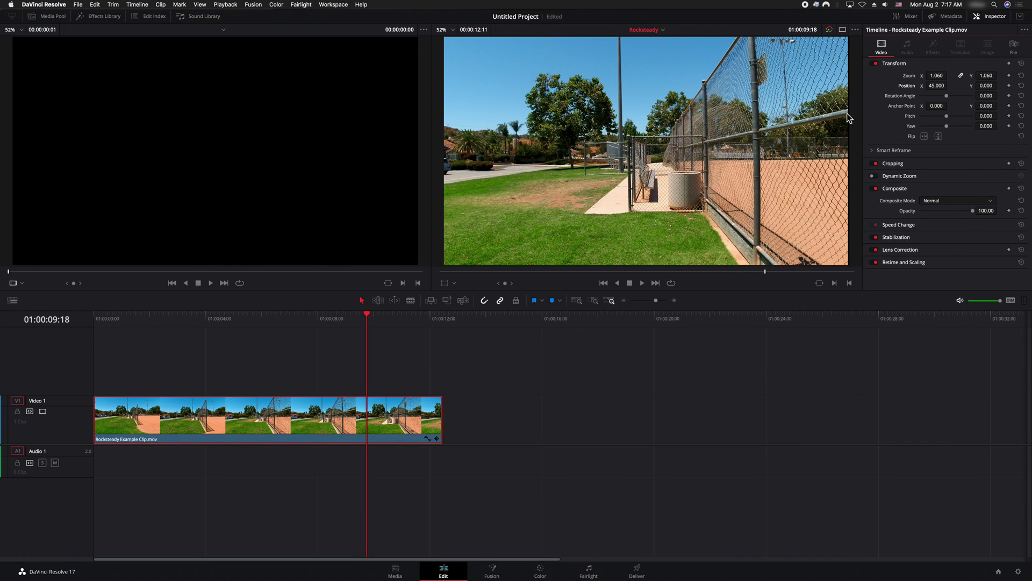
- Shift the clip's Position X from 45 to 63, then jump back to the start
{"action": "left_click", "coordinate": [936, 85]}
{"action": "left_click_drag", "start_coordinate": [936, 86], "coordinate": [941, 91]}
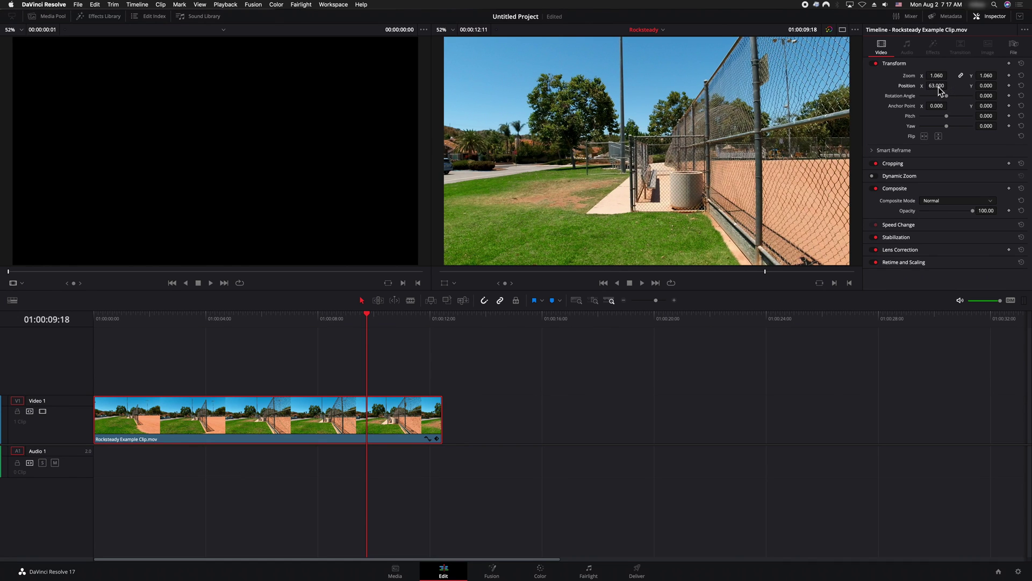
{"action": "key", "text": "Home"}
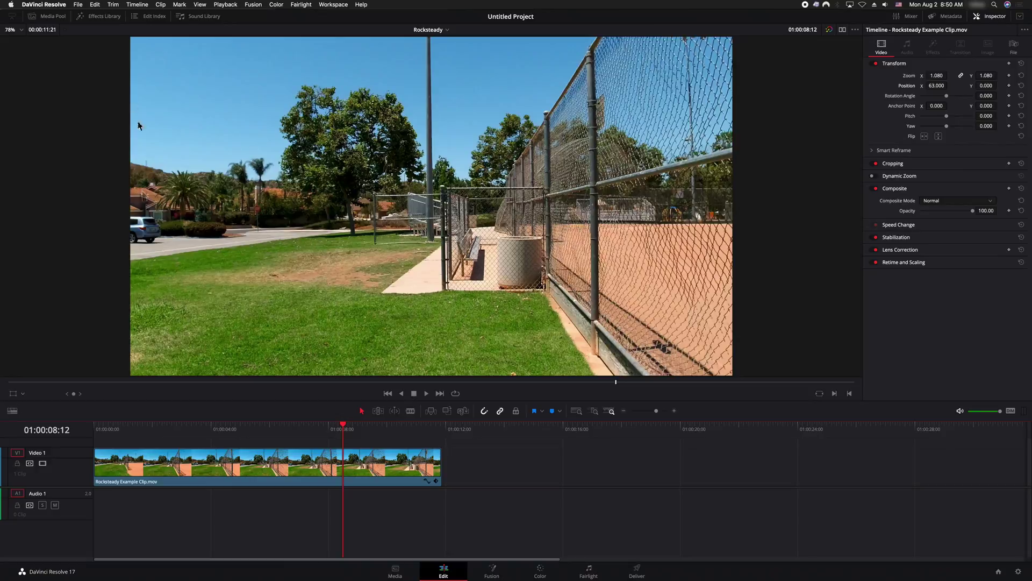
- With the clip framed at Zoom 1.080, bring up the File menu
{"action": "left_click", "coordinate": [79, 5]}
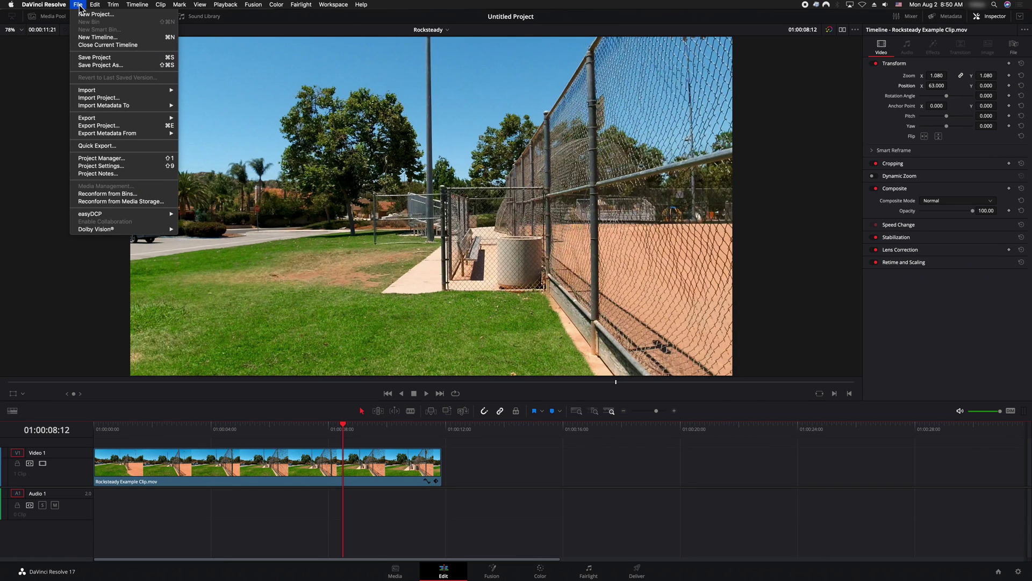
- Start a Quick Export of the timeline using the H.264 preset
{"action": "left_click", "coordinate": [111, 146]}
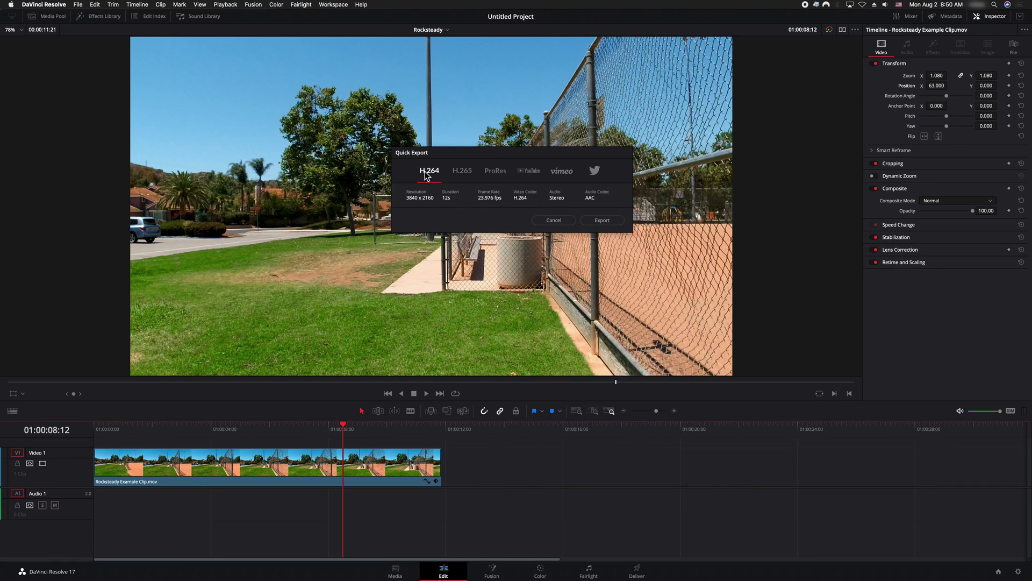
{"action": "left_click", "coordinate": [602, 220]}
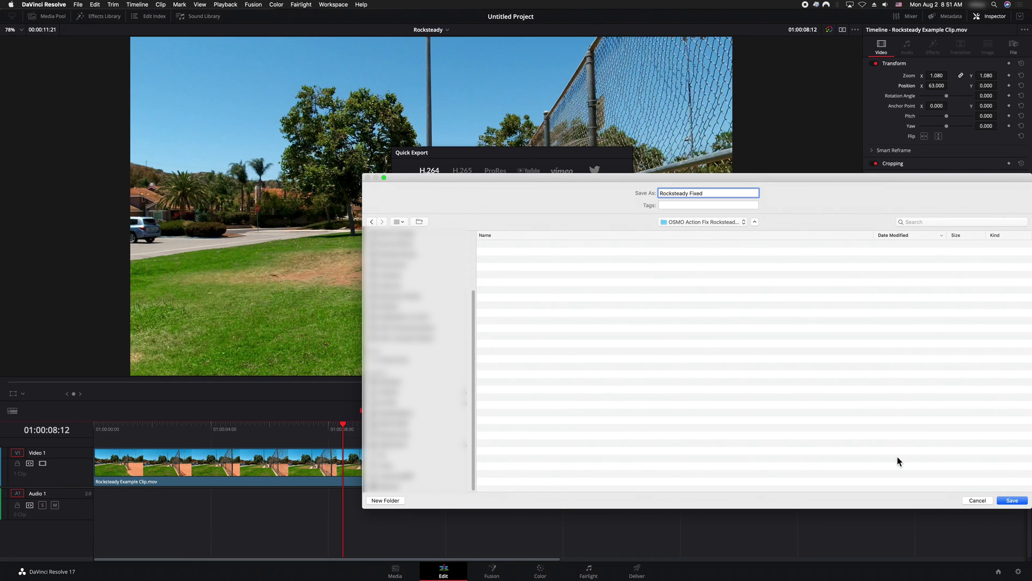
- Save the H.264 export as 'Rocksteady Fixed' to begin rendering
{"action": "left_click", "coordinate": [1012, 501]}
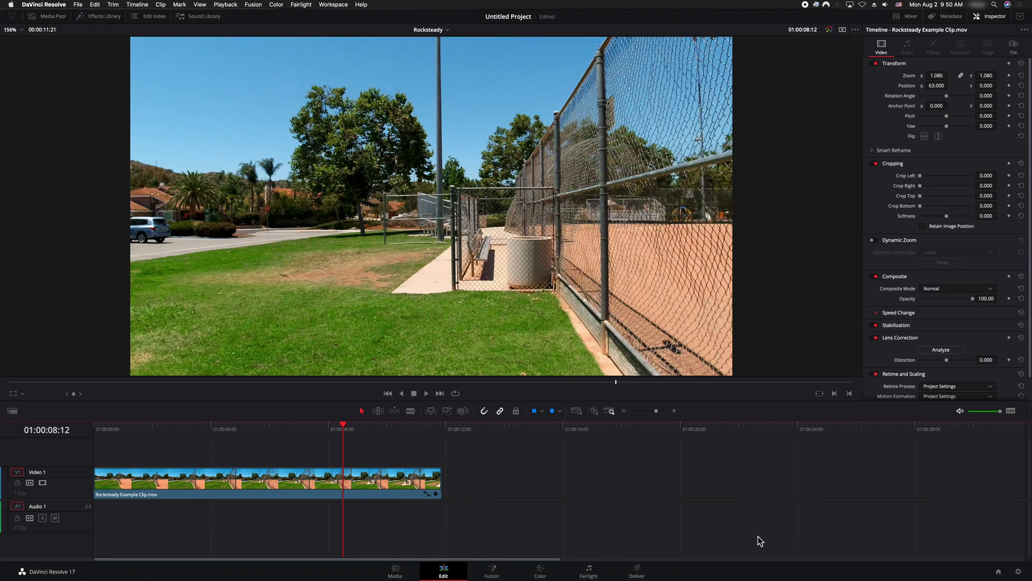
- Save the current project with Cmd+S as 'Rocksteady Eliminate Weaving'
{"action": "key", "text": "super+s"}
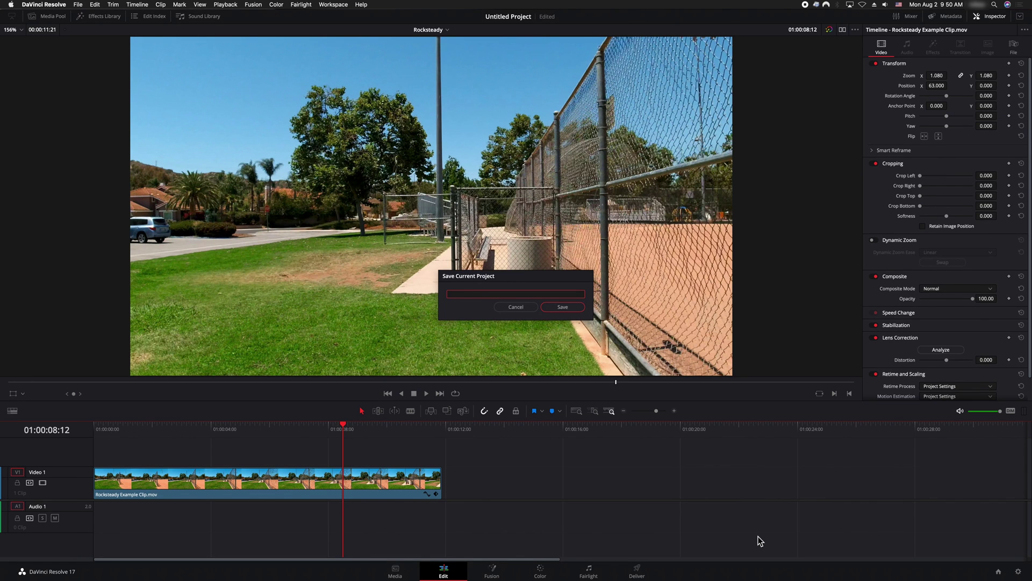
{"action": "type", "text": "Rocksteady Eliminate Weaving"}
{"action": "key", "text": "Return"}
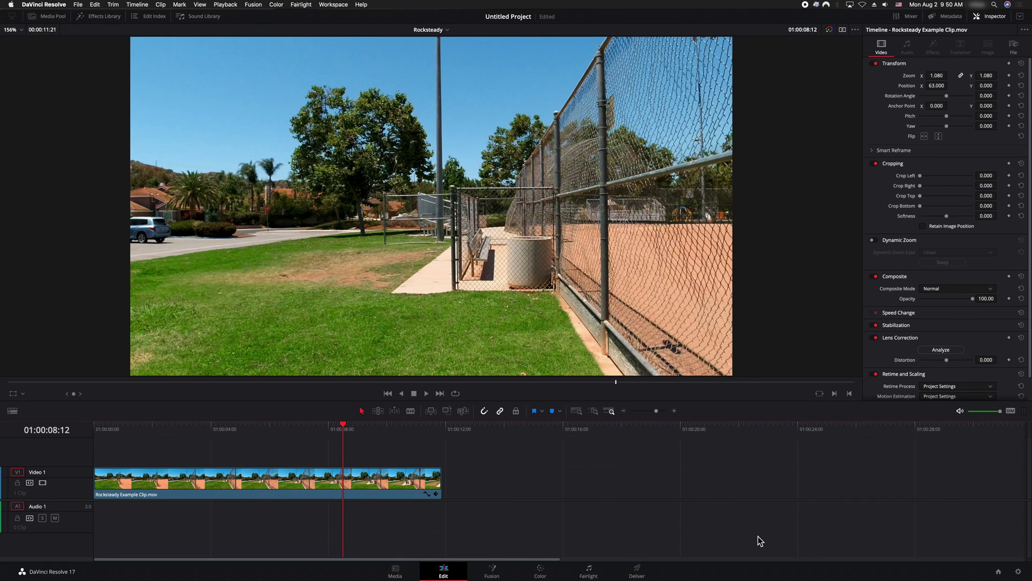